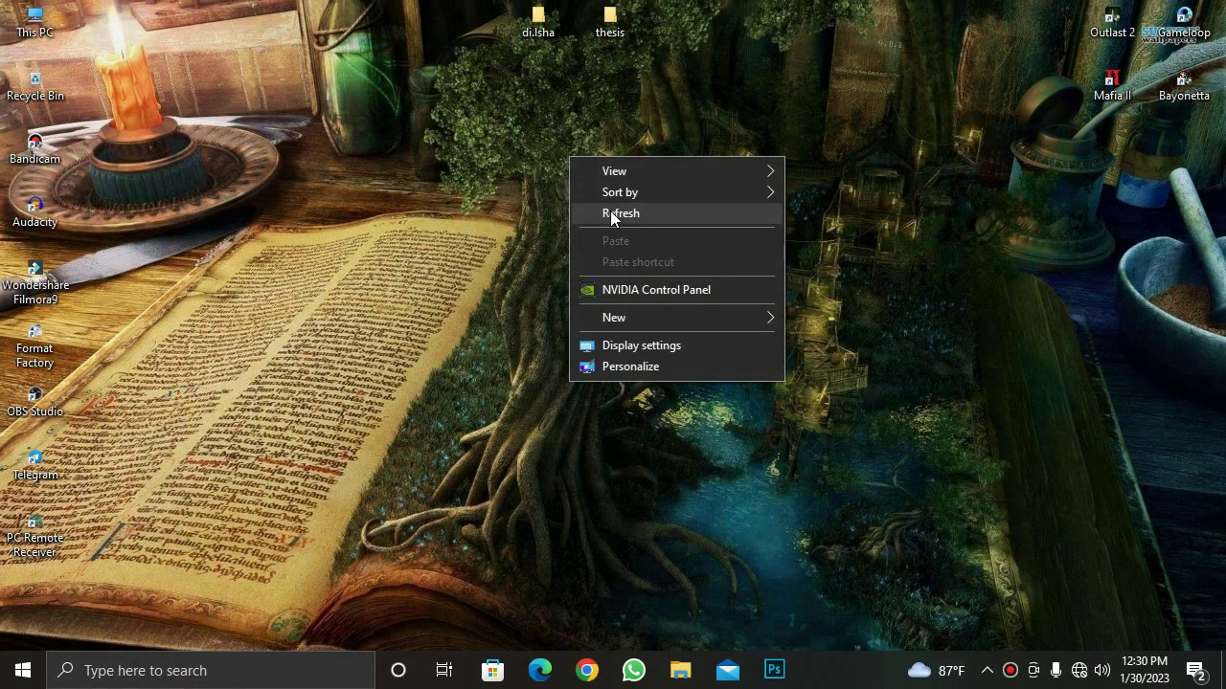
left_click(610, 210)
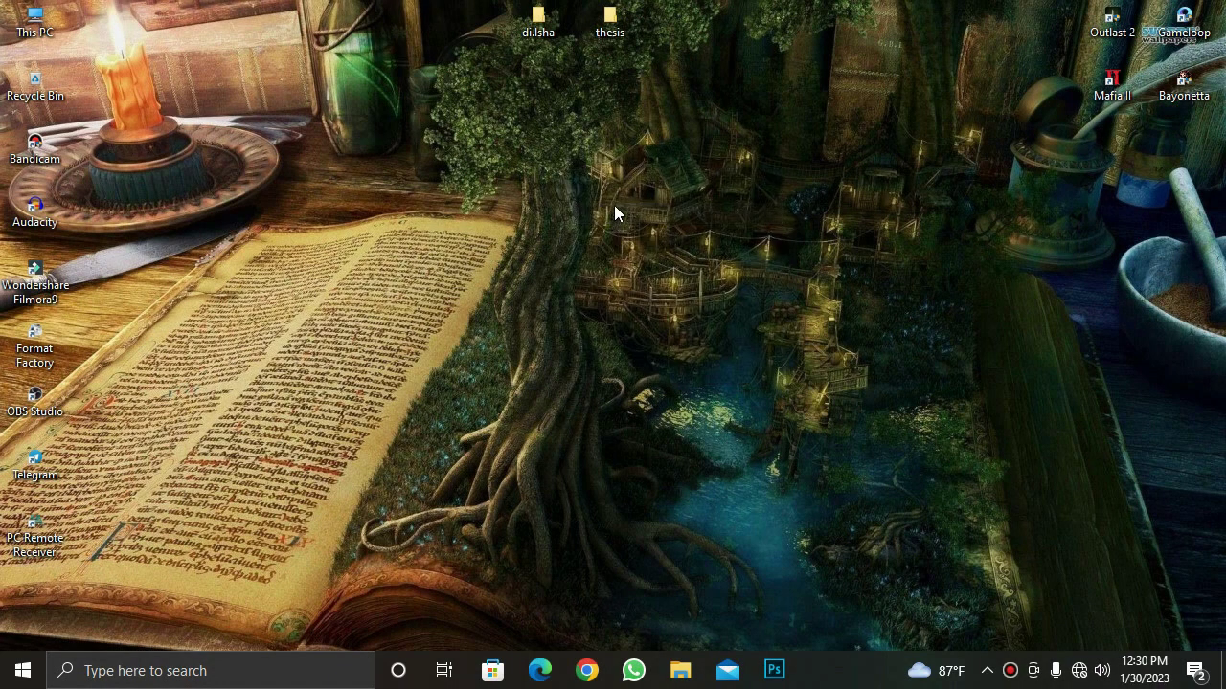
right_click(615, 202)
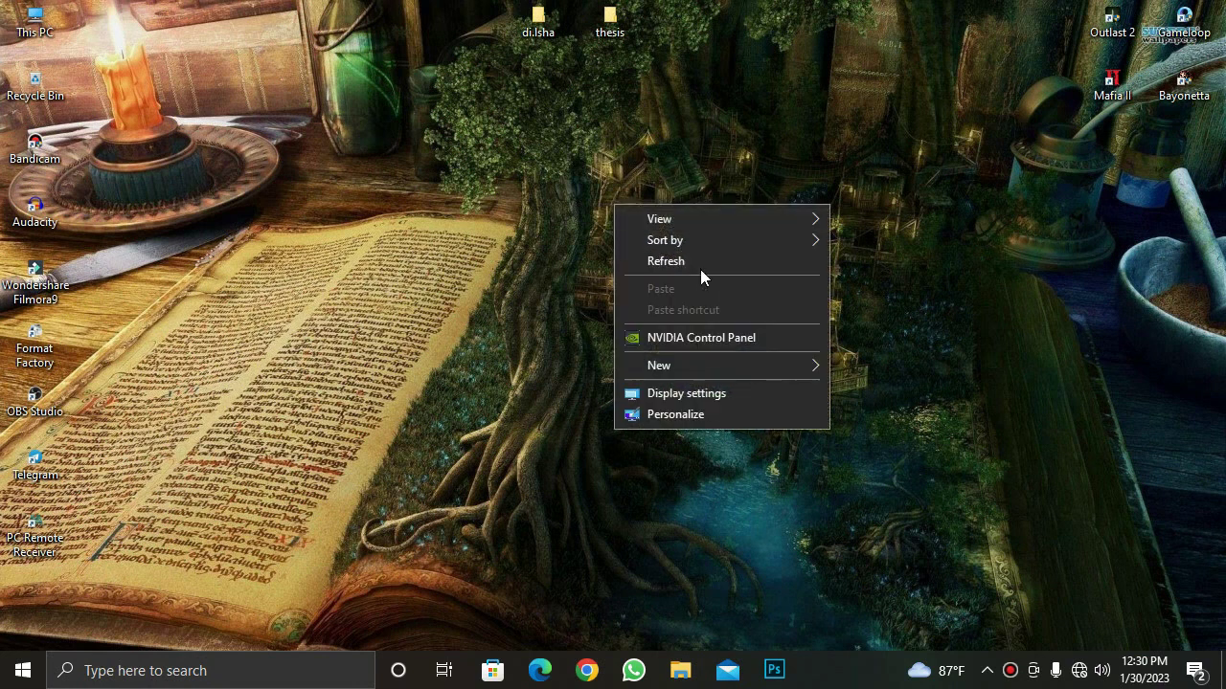
left_click(698, 268)
right_click(681, 262)
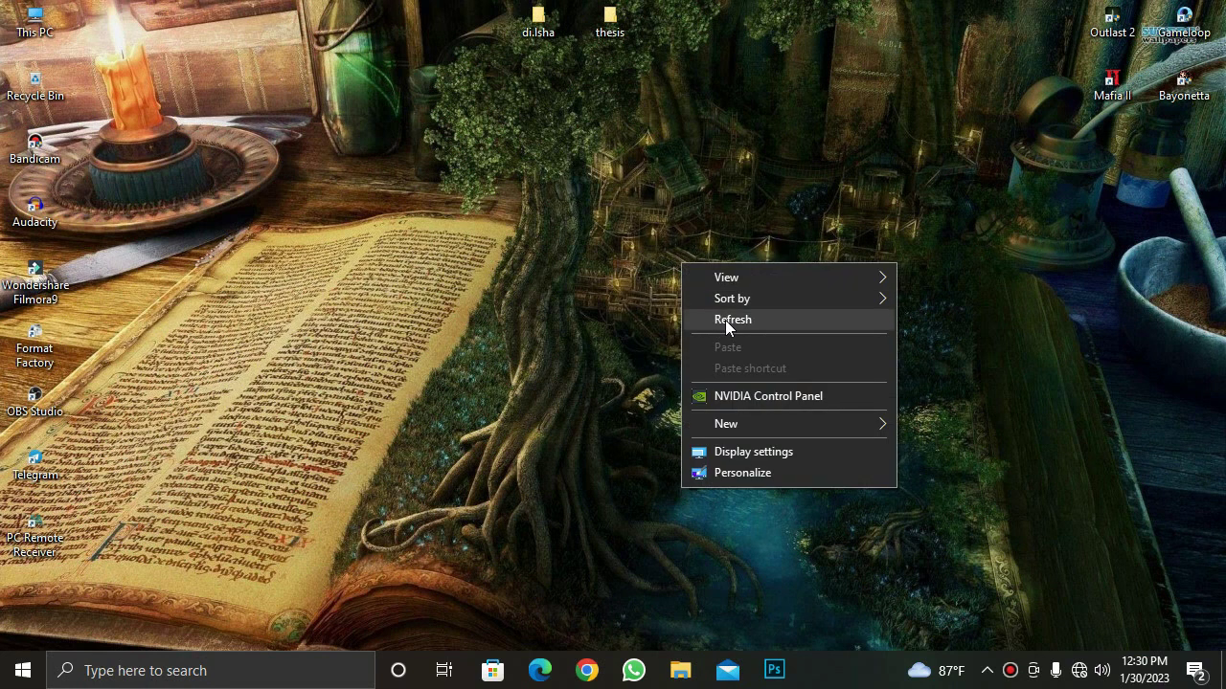
left_click(725, 320)
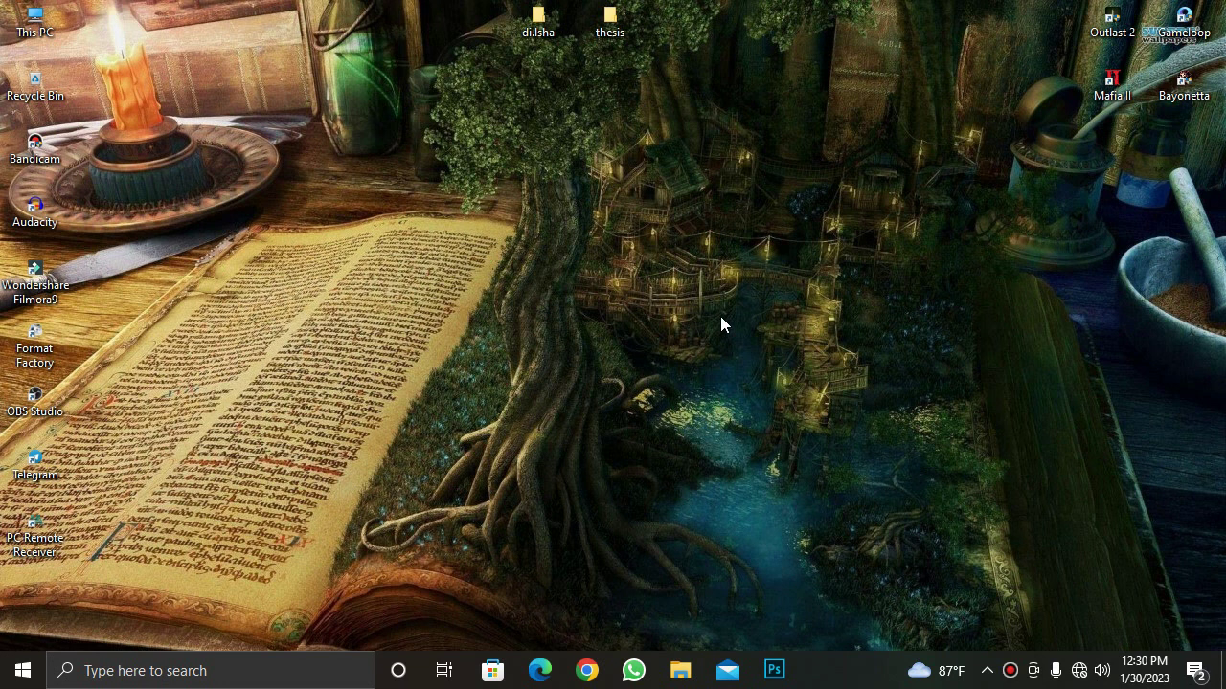
right_click(535, 140)
left_click(583, 195)
right_click(578, 198)
left_click(627, 256)
right_click(639, 280)
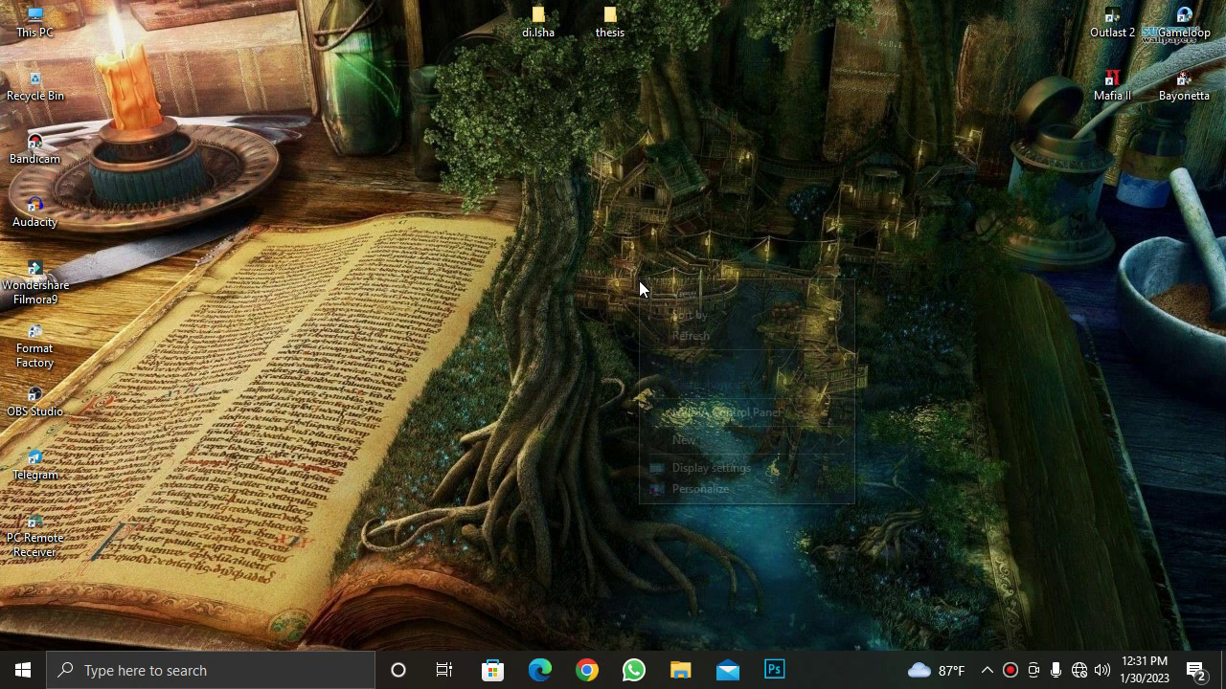
right_click(638, 280)
left_click(672, 342)
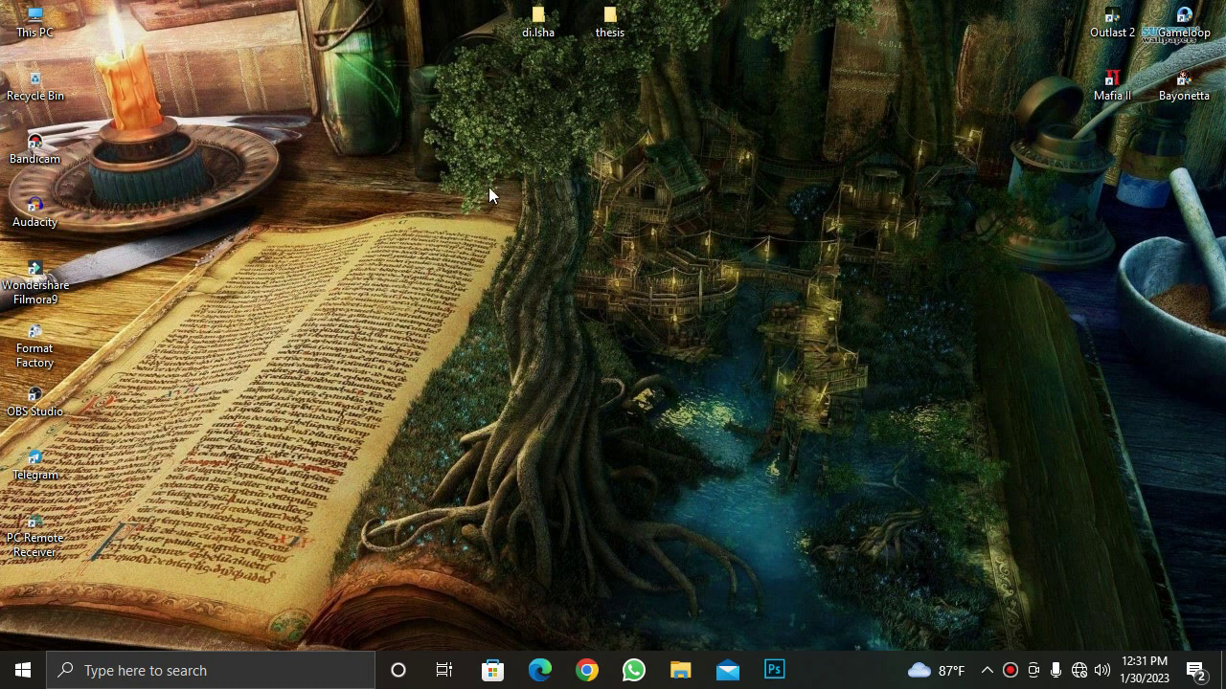
right_click(571, 178)
left_click(619, 229)
right_click(658, 159)
left_click(688, 215)
right_click(740, 121)
left_click(761, 176)
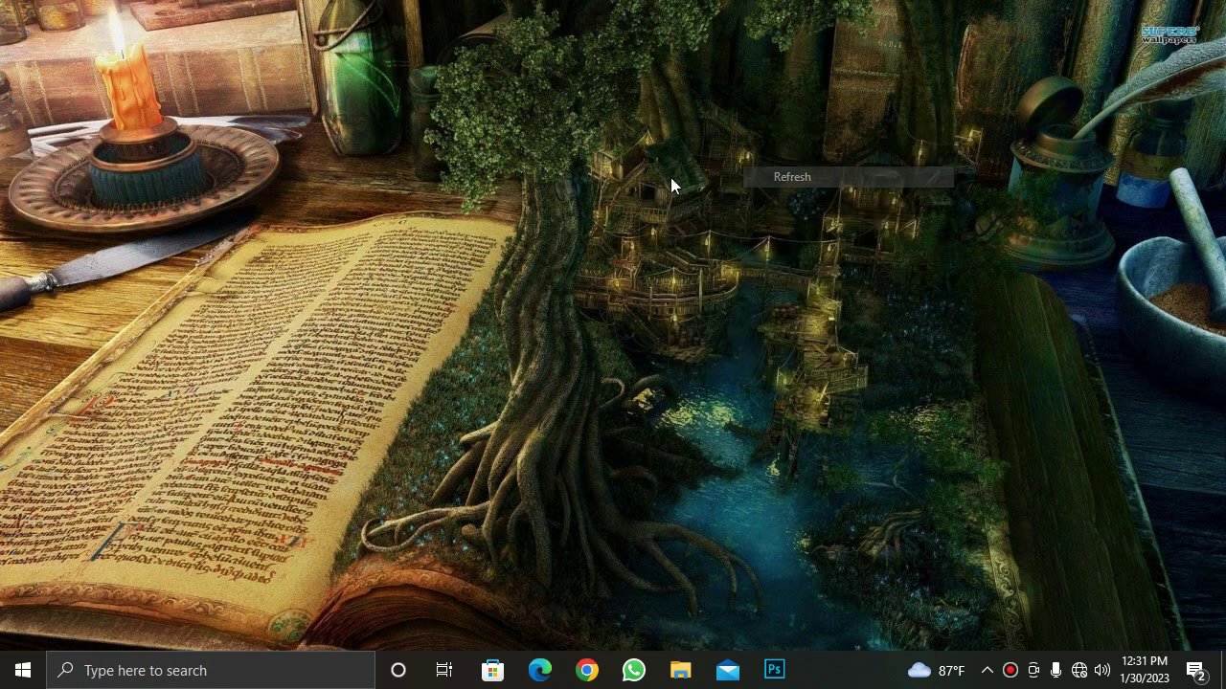
Step: Move the Format Factory shortcut to the middle of the desktop
left_click_drag(34, 349, 536, 346)
left_click_drag(706, 201, 338, 573)
left_click_drag(657, 241, 359, 457)
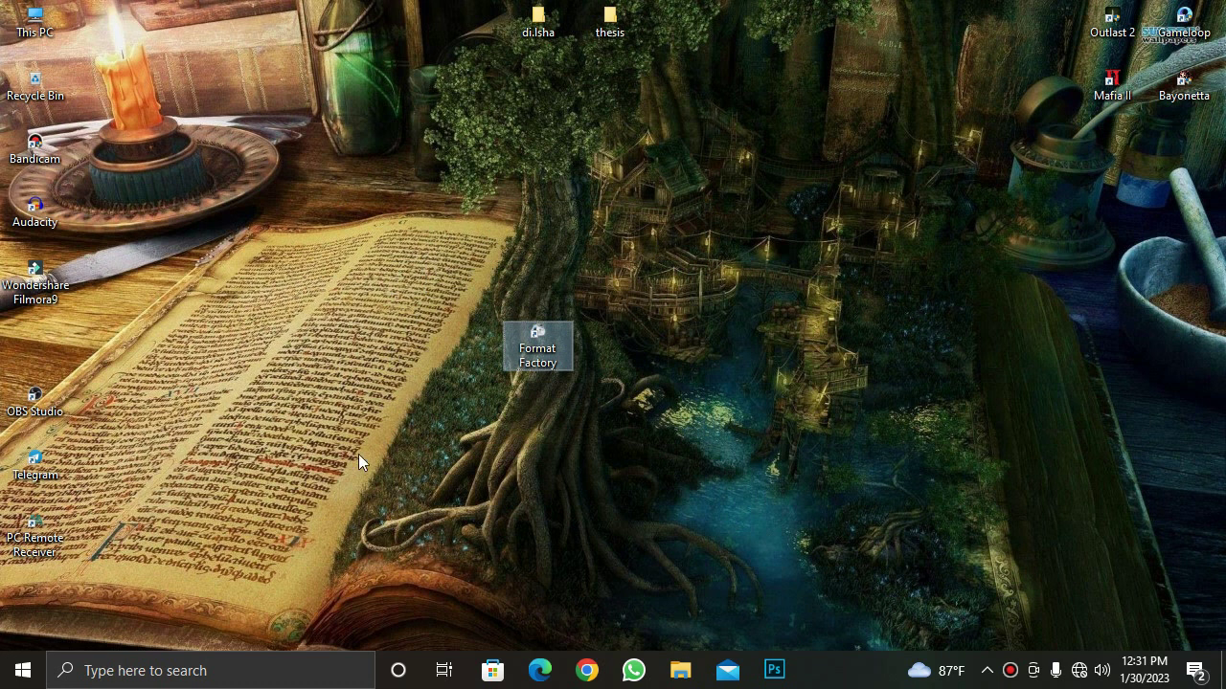
left_click_drag(472, 290, 679, 466)
left_click_drag(669, 201, 407, 554)
Step: Launch Format Factory from its desktop shortcut, reposition its window slightly and minimize it
left_click(552, 487)
left_click(554, 360)
double_click(554, 361)
left_click(717, 442)
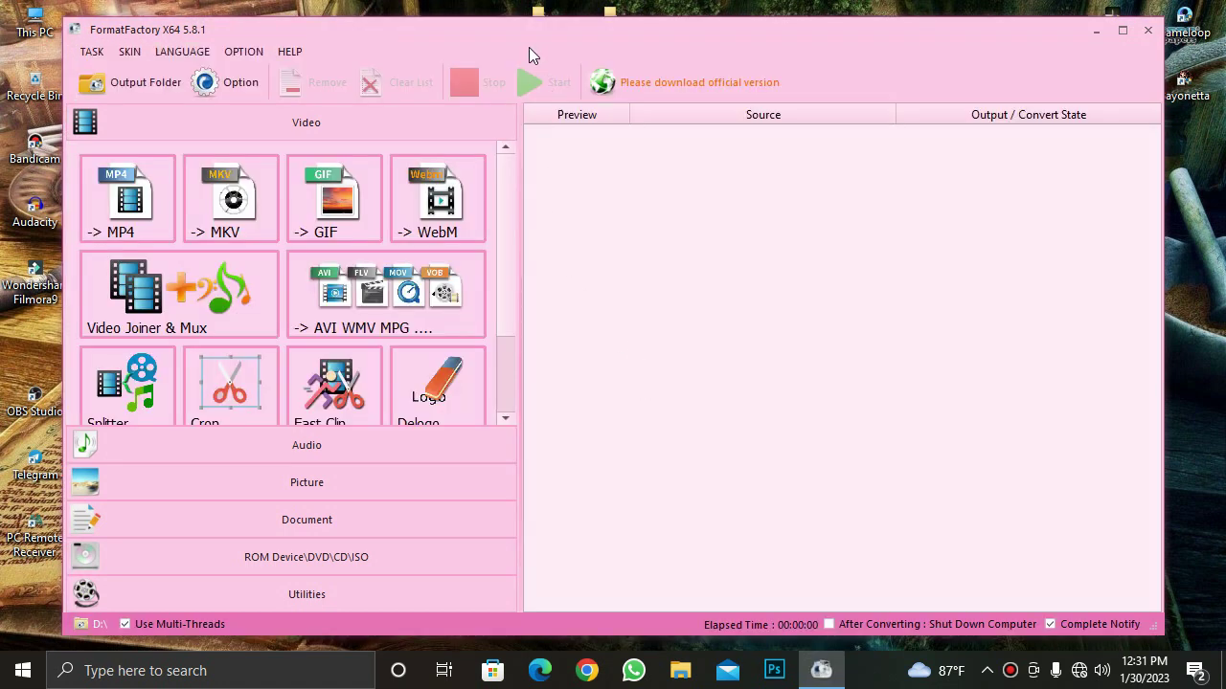
mouse_move(524, 36)
left_mouse_down()
mouse_move(587, 36)
mouse_move(523, 30)
left_mouse_up()
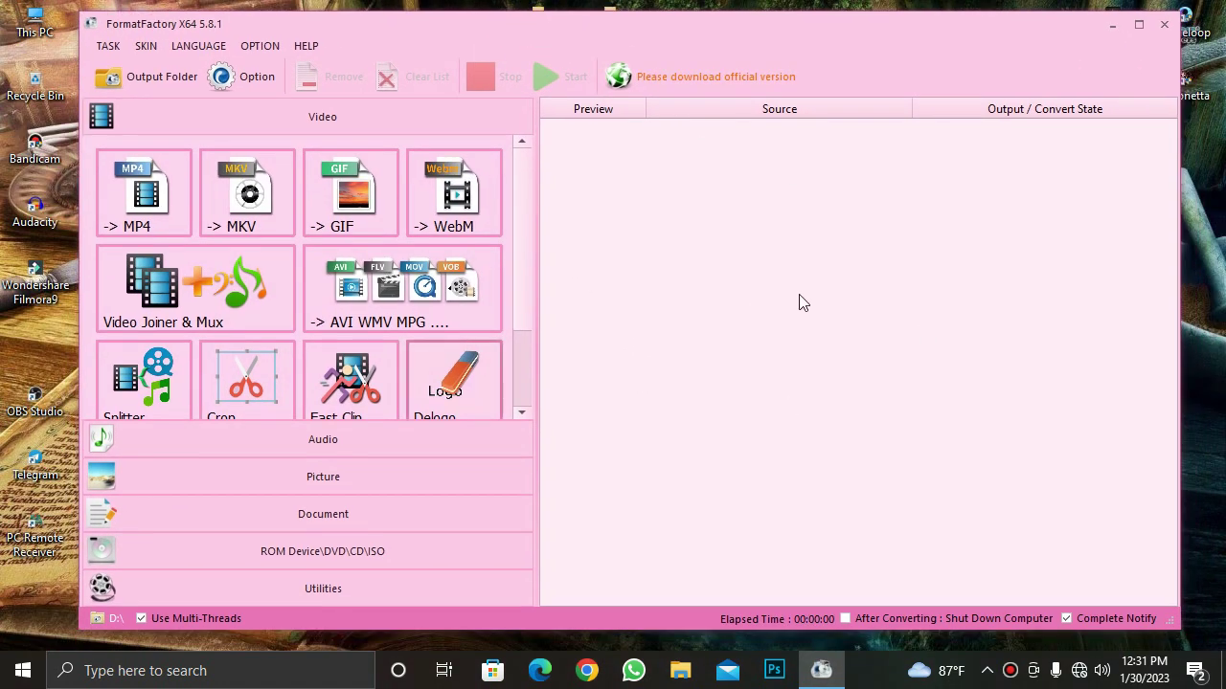
left_click(1113, 24)
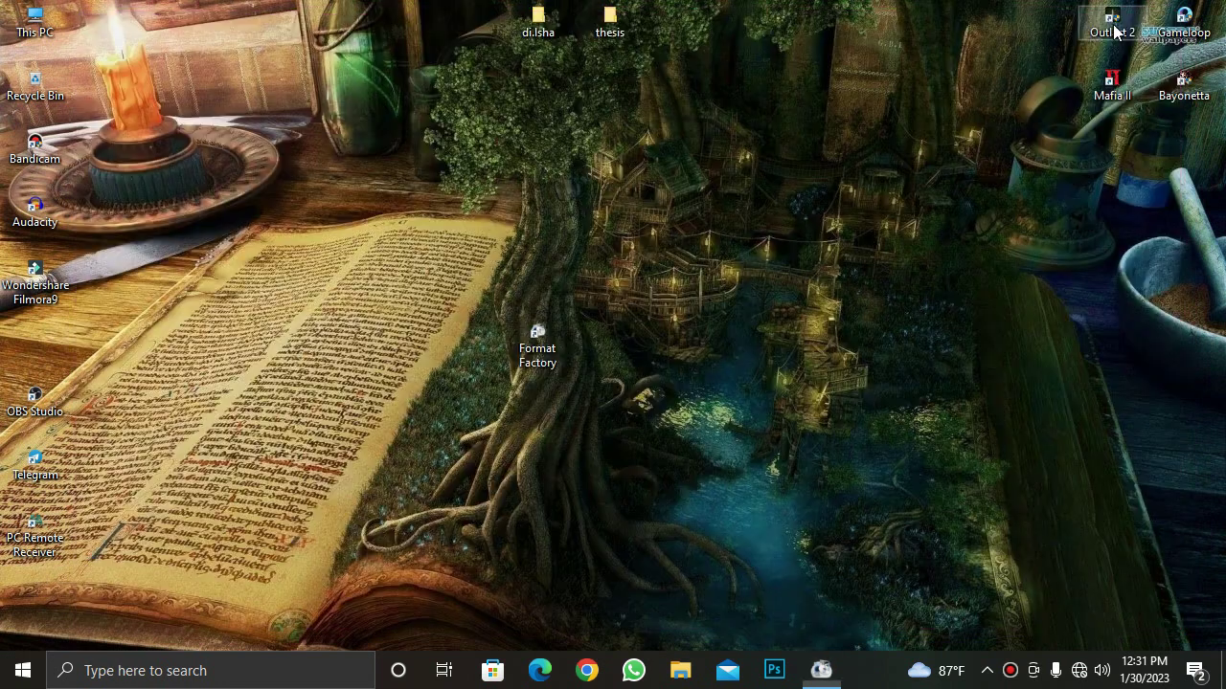
Step: Browse in File Explorer to the folder Sinhala Sindu\Music Videos\New folder on the New Volume (E:) drive
double_click(53, 25)
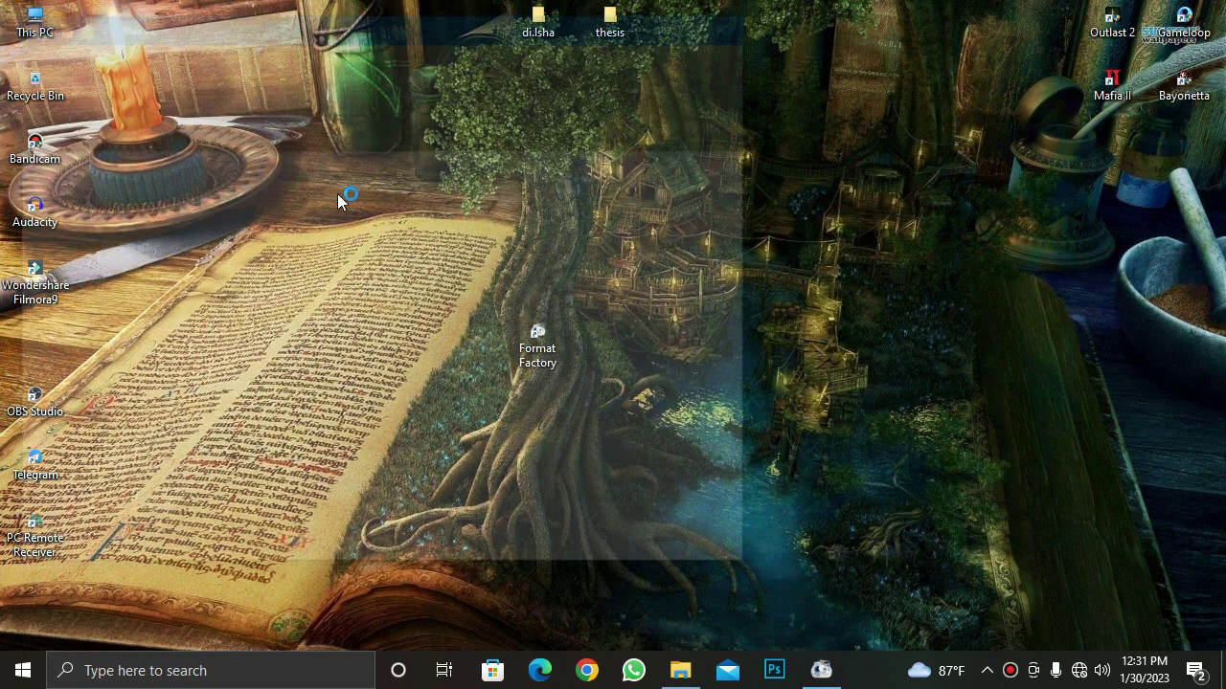
scroll(593, 345, "down", 2)
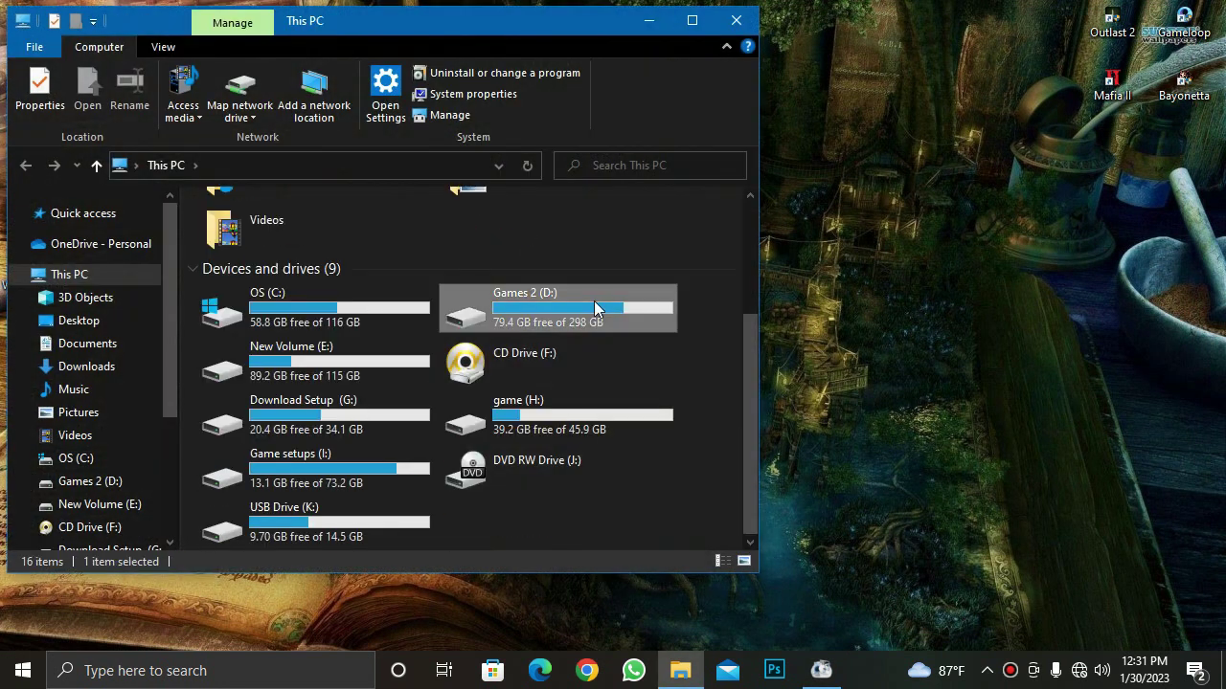
double_click(593, 300)
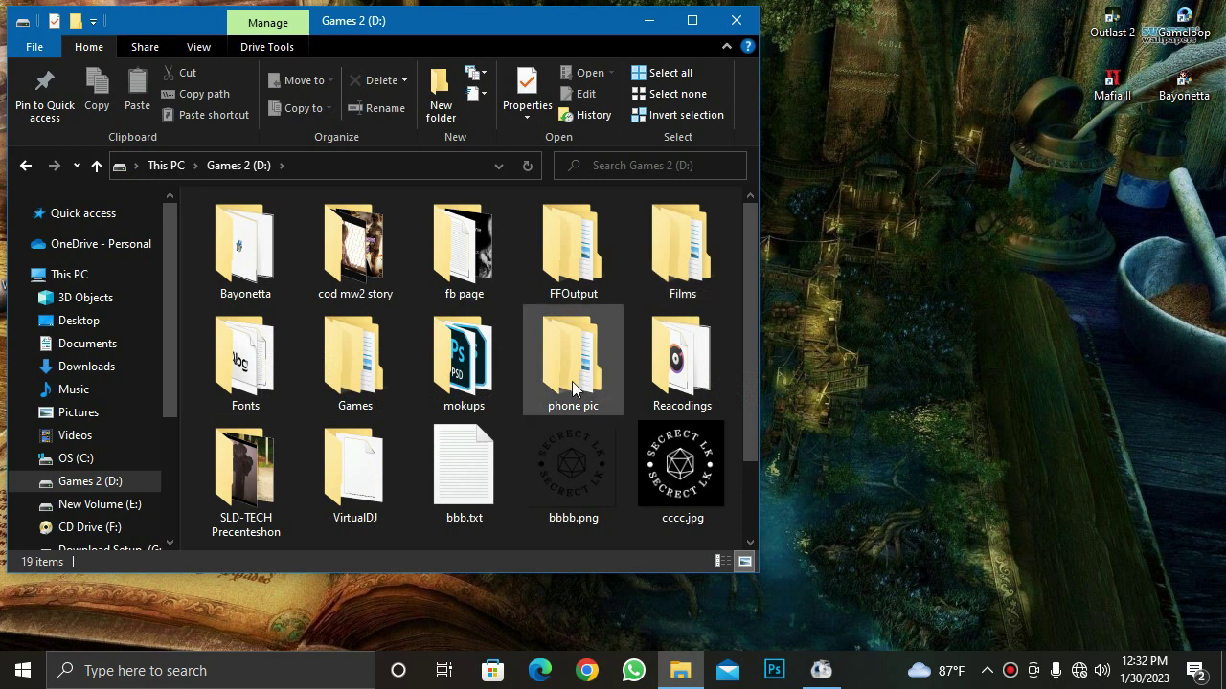
left_click(88, 505)
scroll(575, 422, "down", 1)
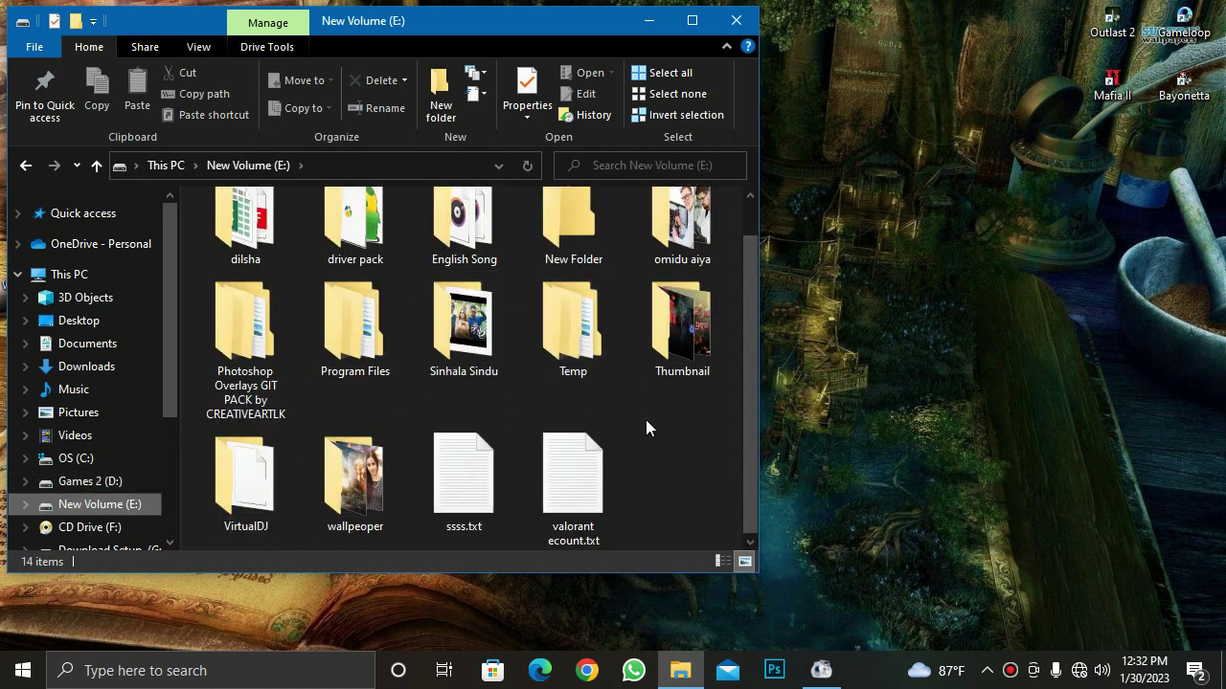
scroll(431, 422, "up", 1)
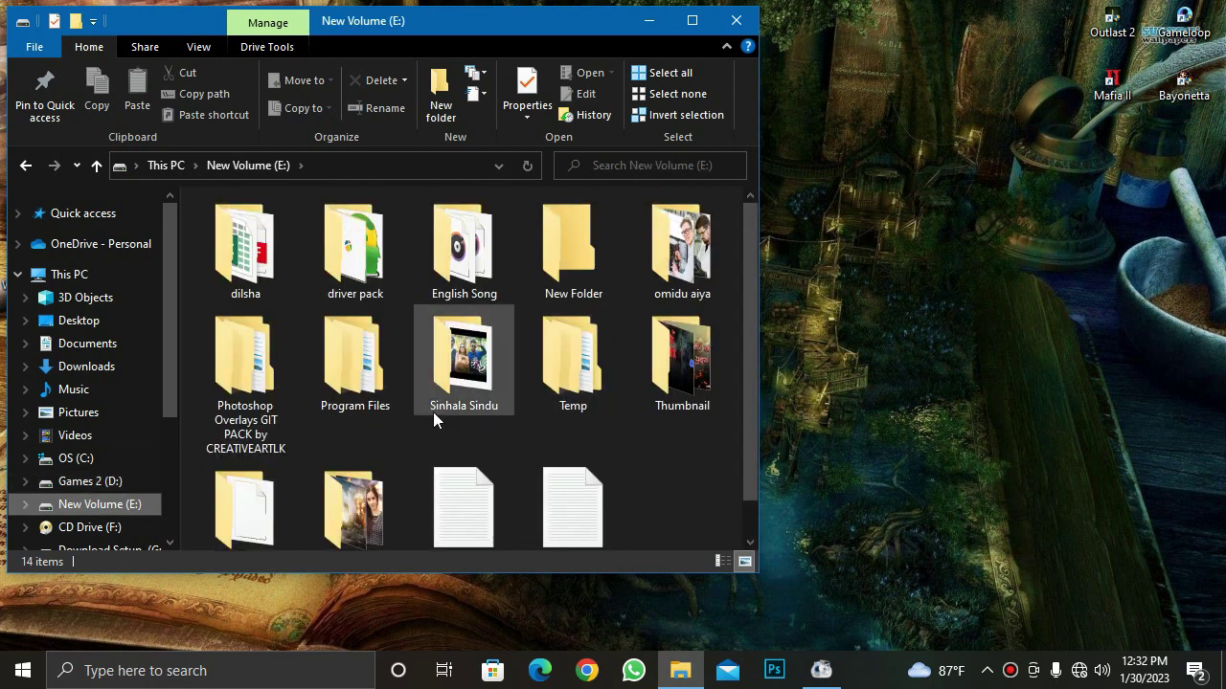
double_click(445, 406)
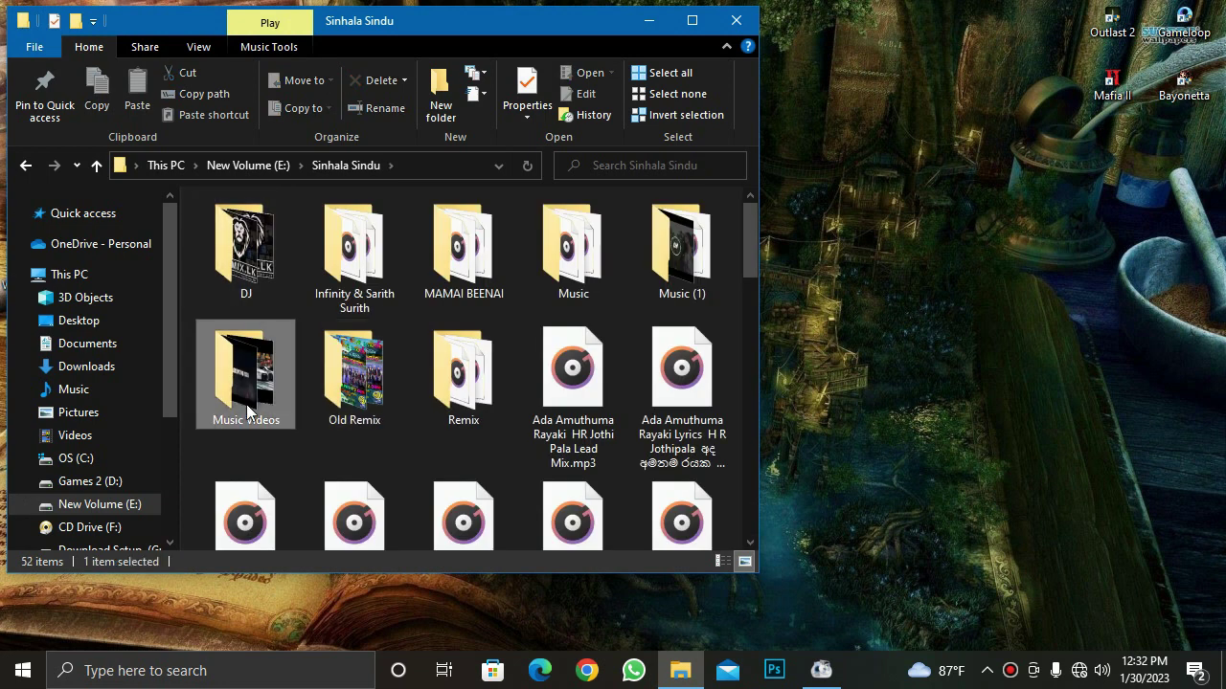
double_click(246, 412)
double_click(252, 290)
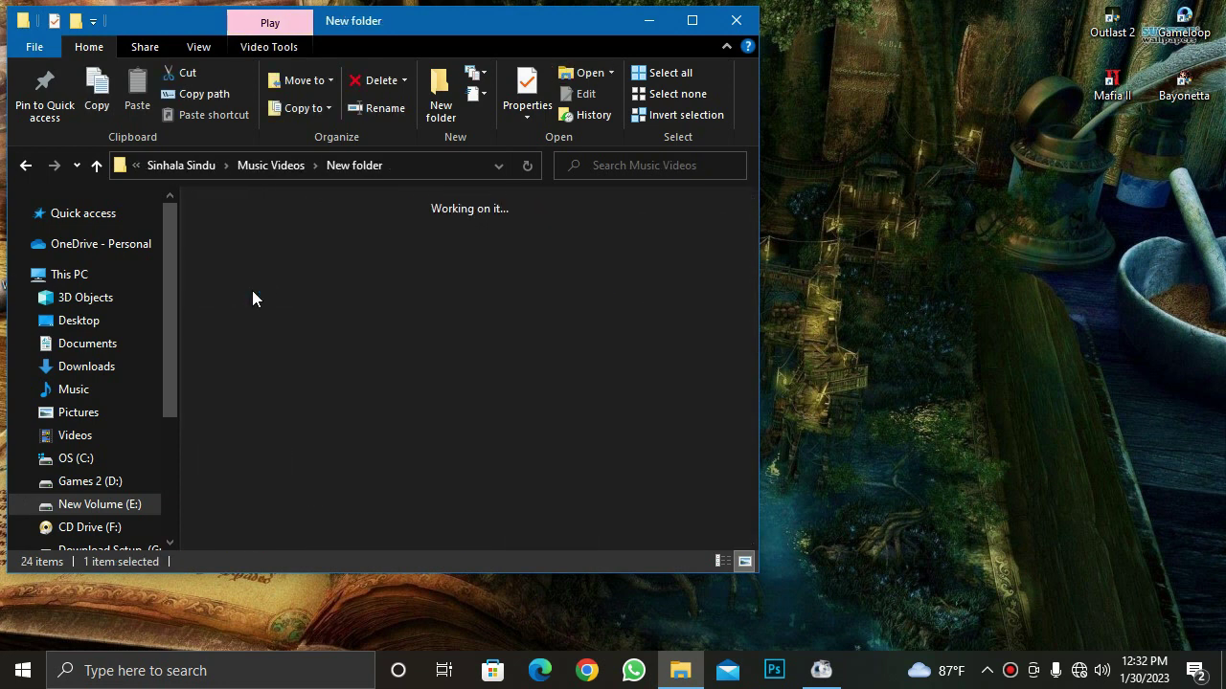
Step: Select videoplayback(23).mp4 in the video folder and show its properties
left_click(249, 312)
right_click(249, 312)
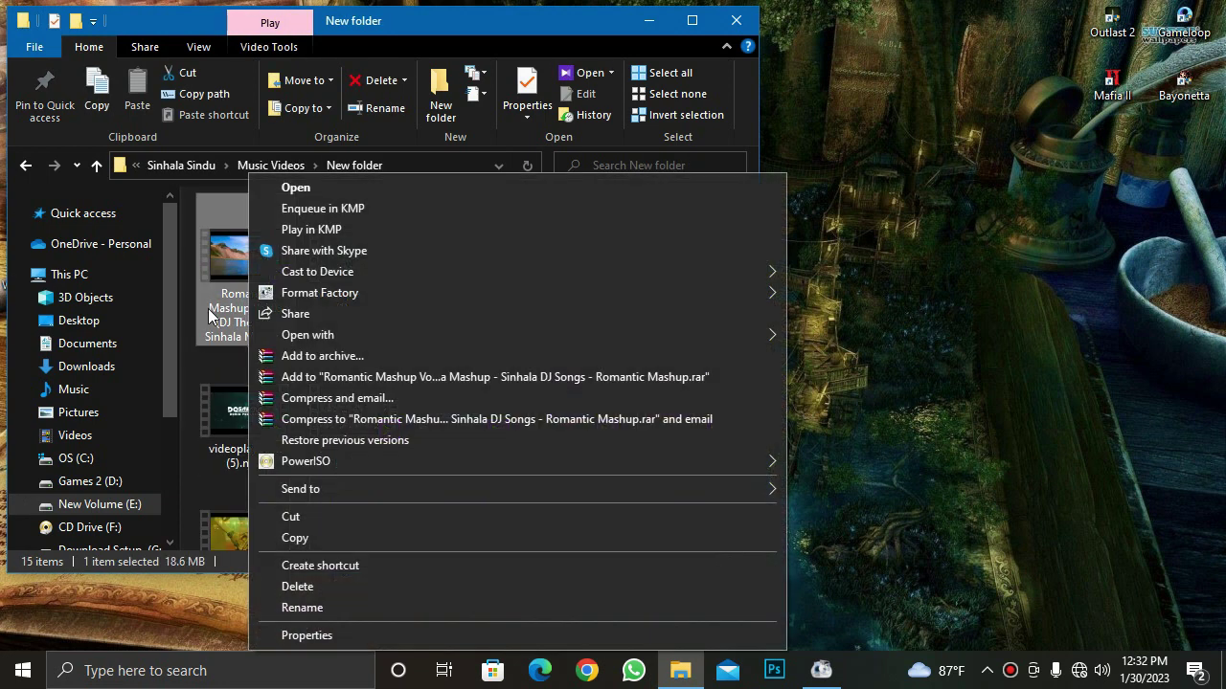
left_click(211, 359)
scroll(562, 349, "down", 1)
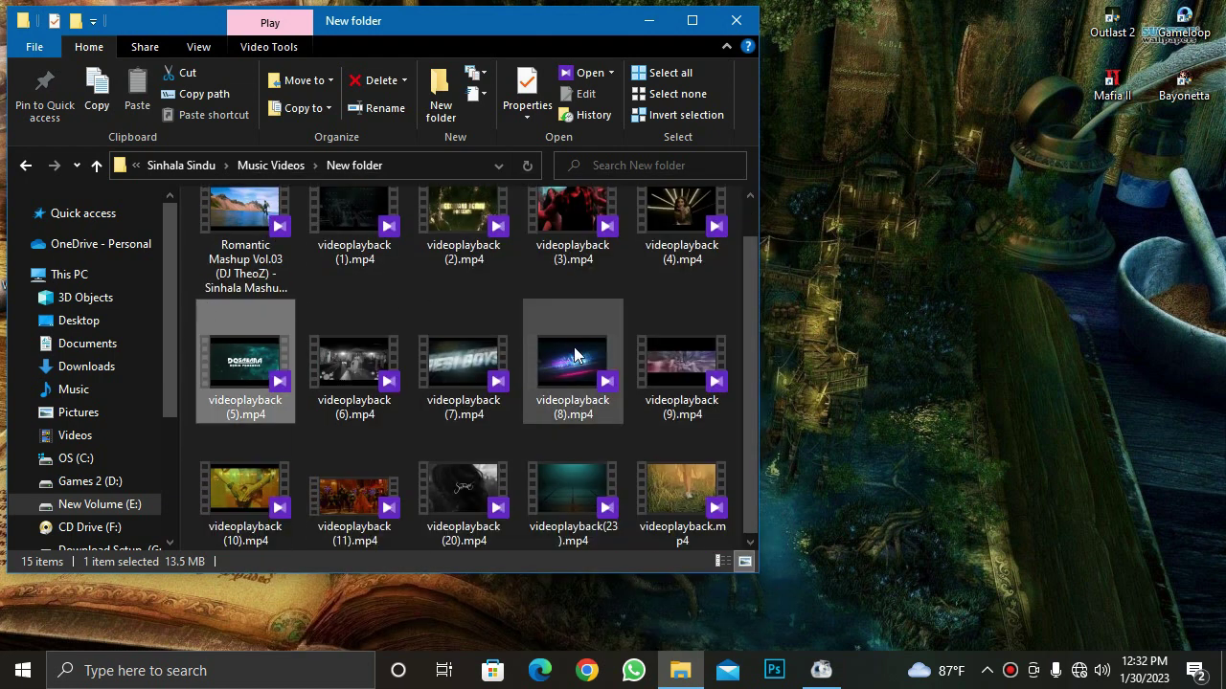
left_click(659, 507)
left_click(573, 507)
left_click(642, 504)
left_click(568, 511)
right_click(575, 485)
left_click(622, 471)
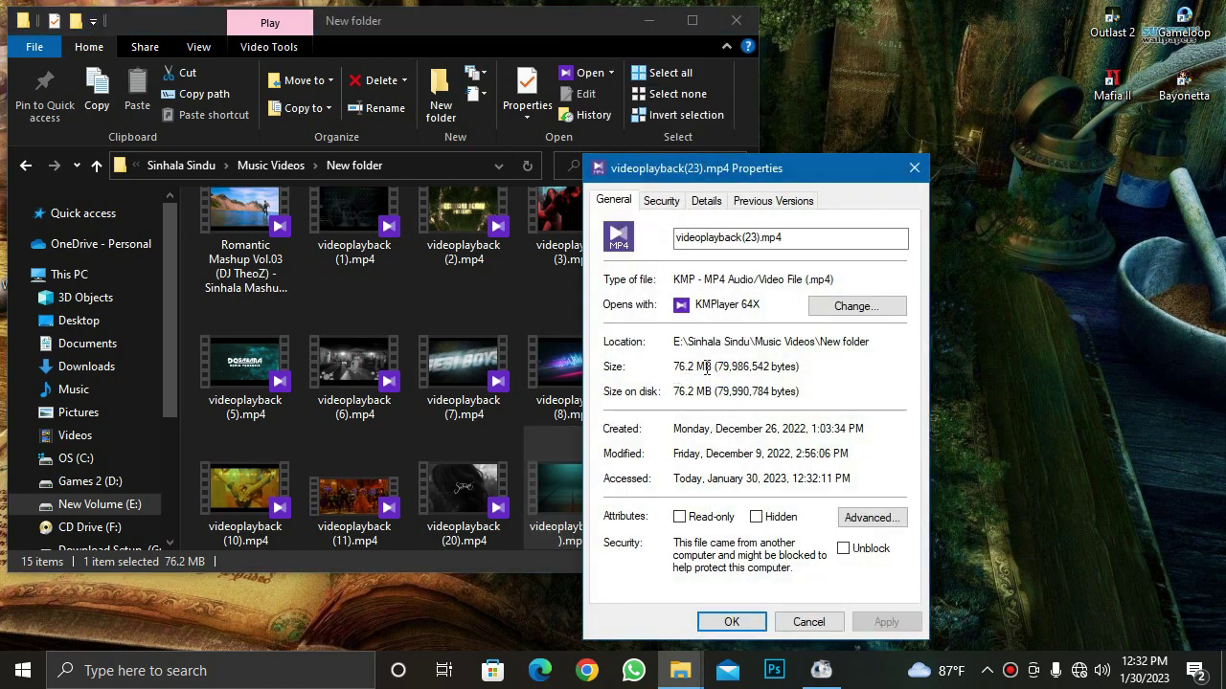
Step: Examine the file size of videoplayback(23).mp4 and close its properties
left_click_drag(710, 367, 670, 370)
left_click(709, 371)
left_click(674, 375)
left_click_drag(709, 367, 654, 377)
left_click(676, 370)
left_click(708, 370)
left_click(687, 373)
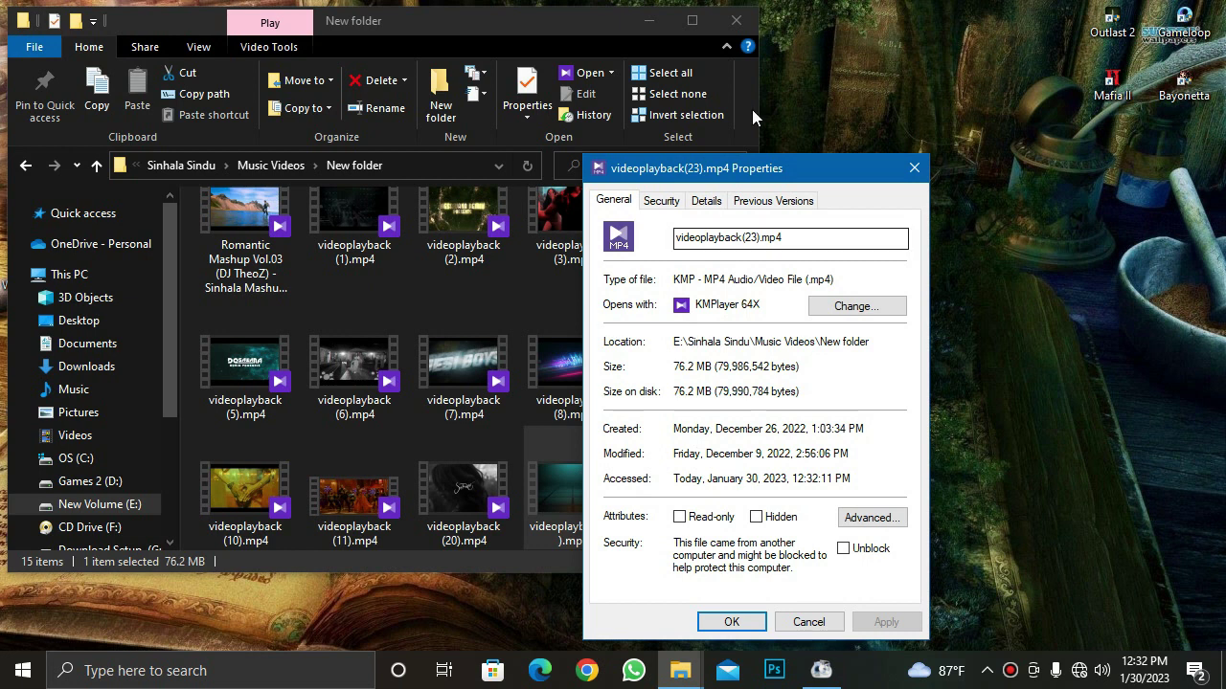
left_click_drag(674, 367, 717, 368)
left_click(678, 374)
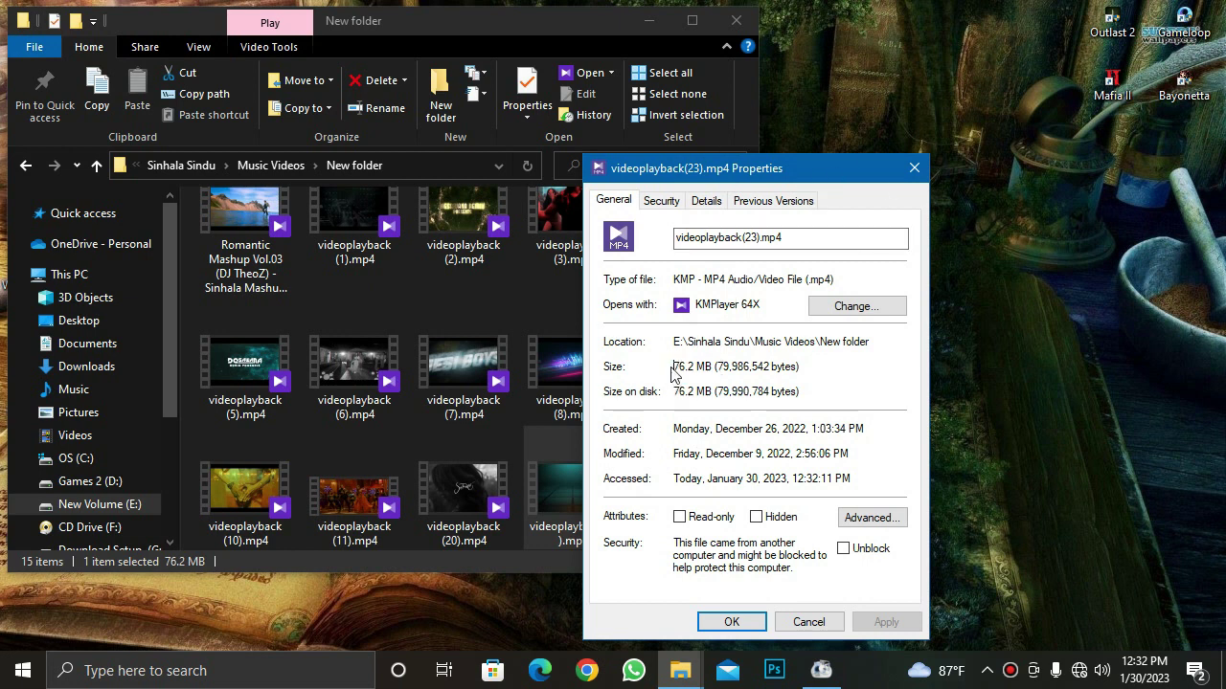
left_click(731, 623)
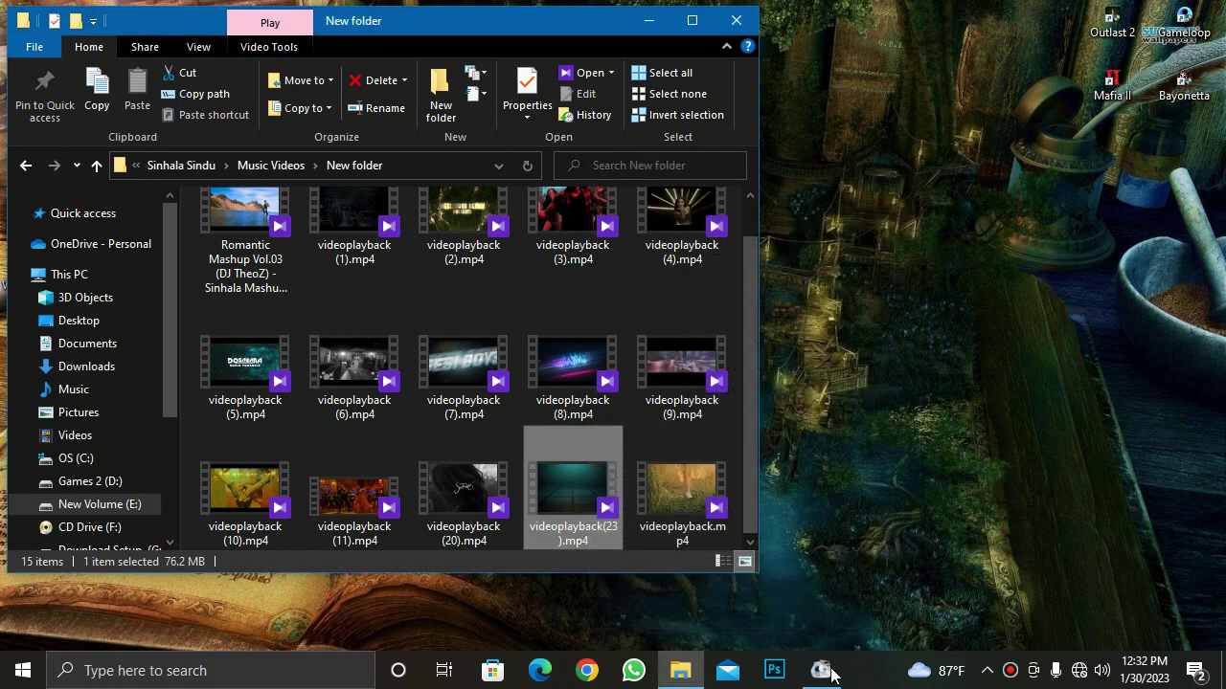
Step: Load videoplayback(23).mp4 from the folder into Format Factory's conversion list area
left_click(820, 670)
left_click(680, 670)
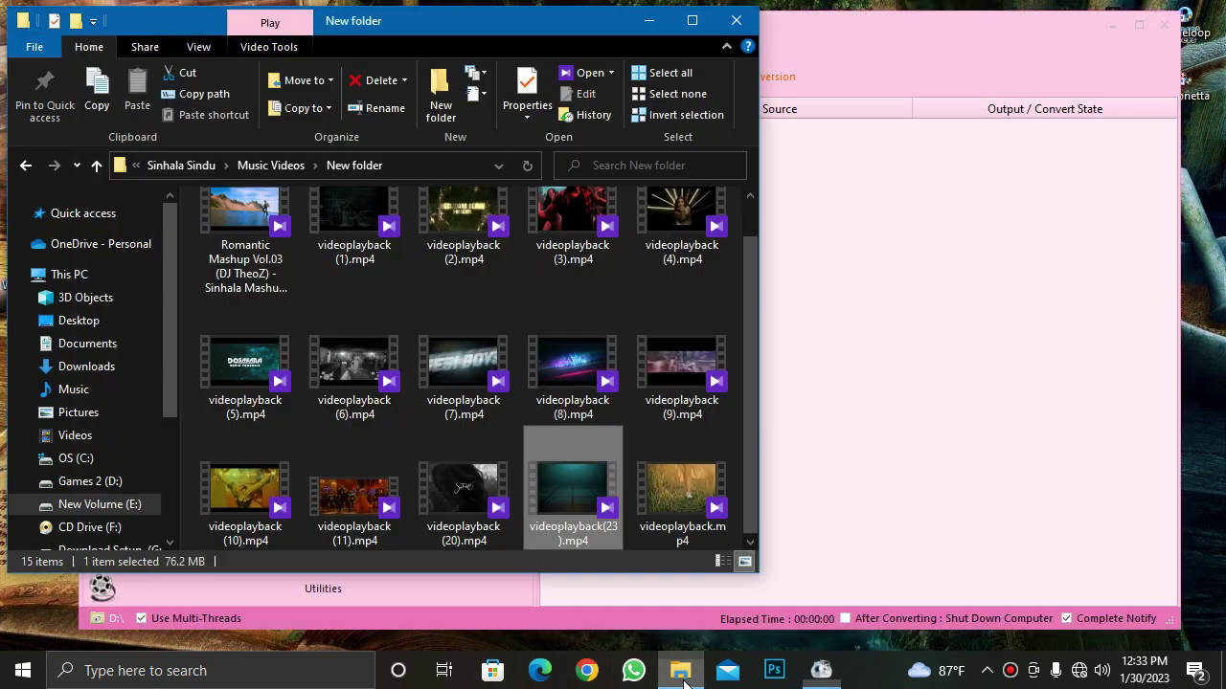
left_click_drag(582, 497, 889, 442)
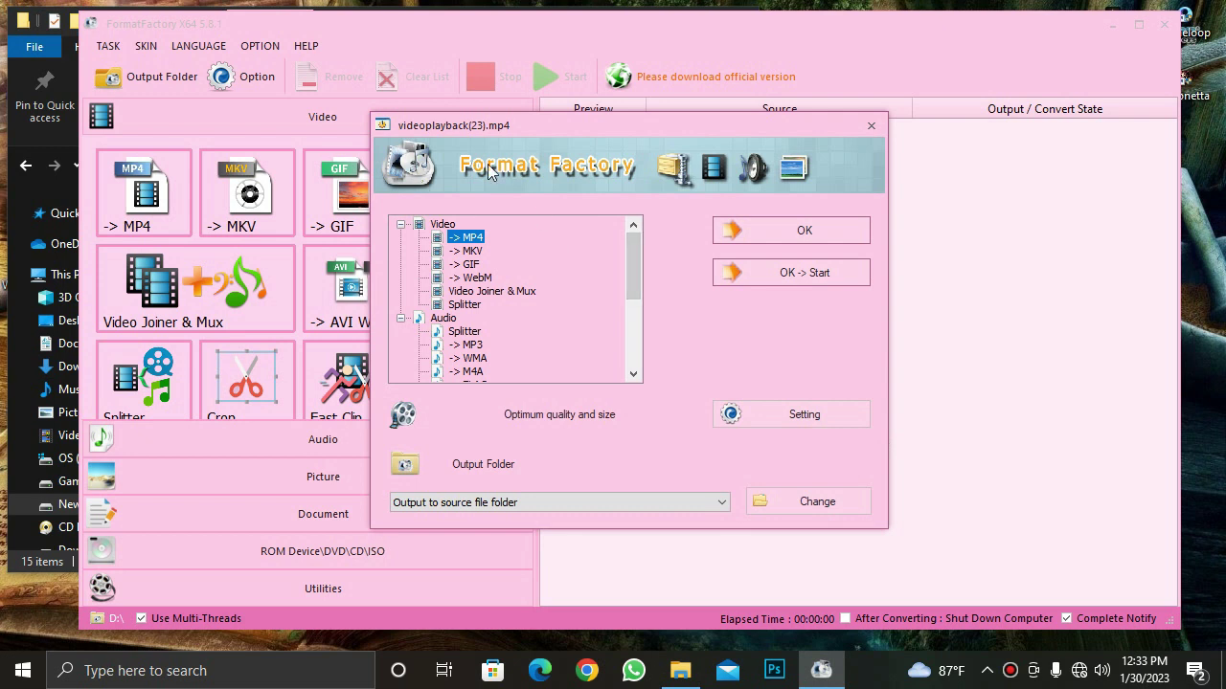
Step: Set the output folder to the Games 2 (D:) drive and start the MP4 conversion of videoplayback(23).mp4
left_click_drag(638, 273, 625, 226)
left_click(830, 508)
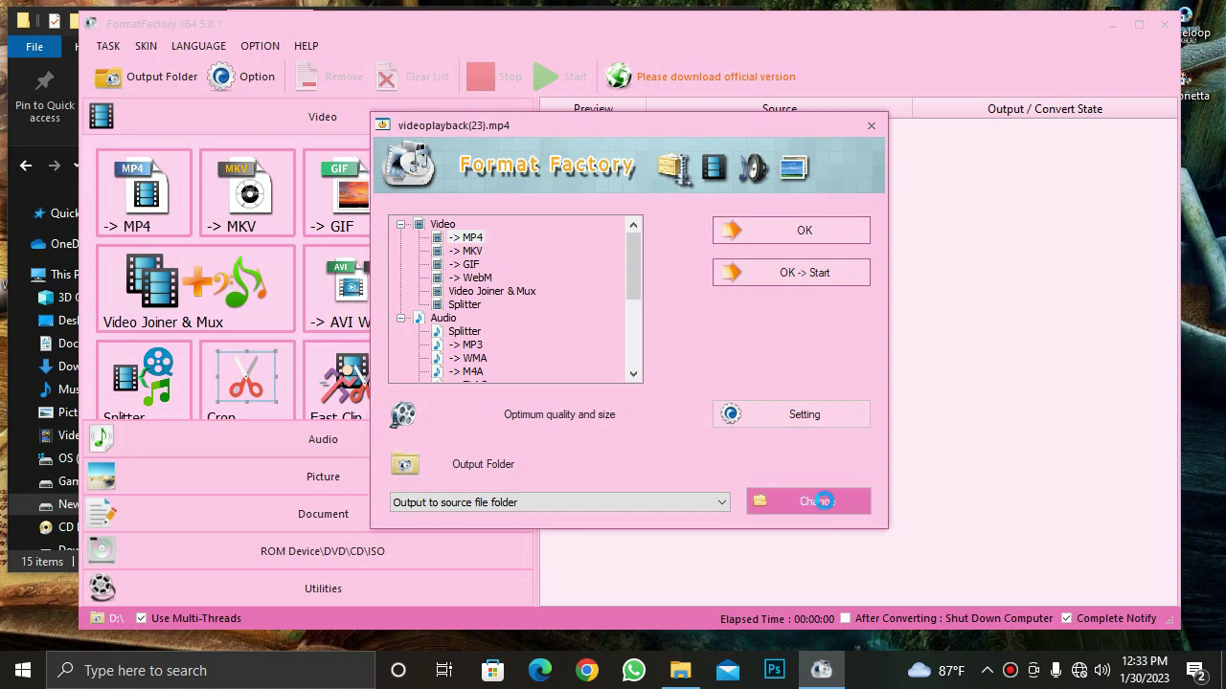
double_click(542, 297)
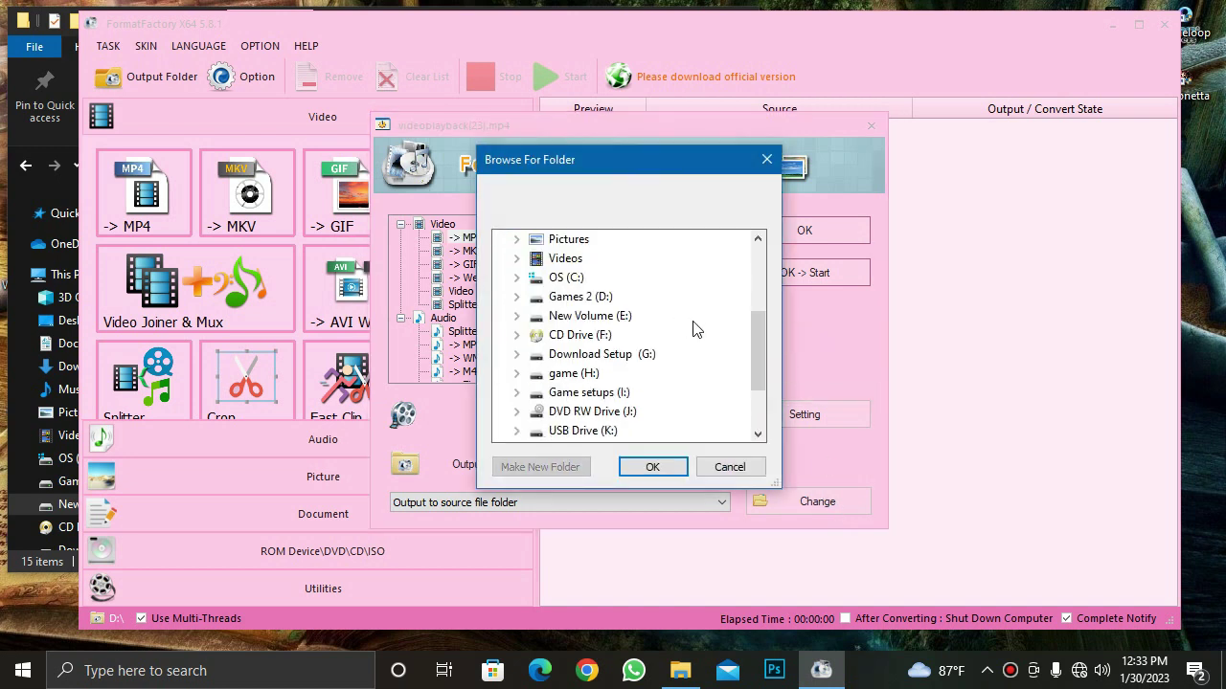
double_click(564, 312)
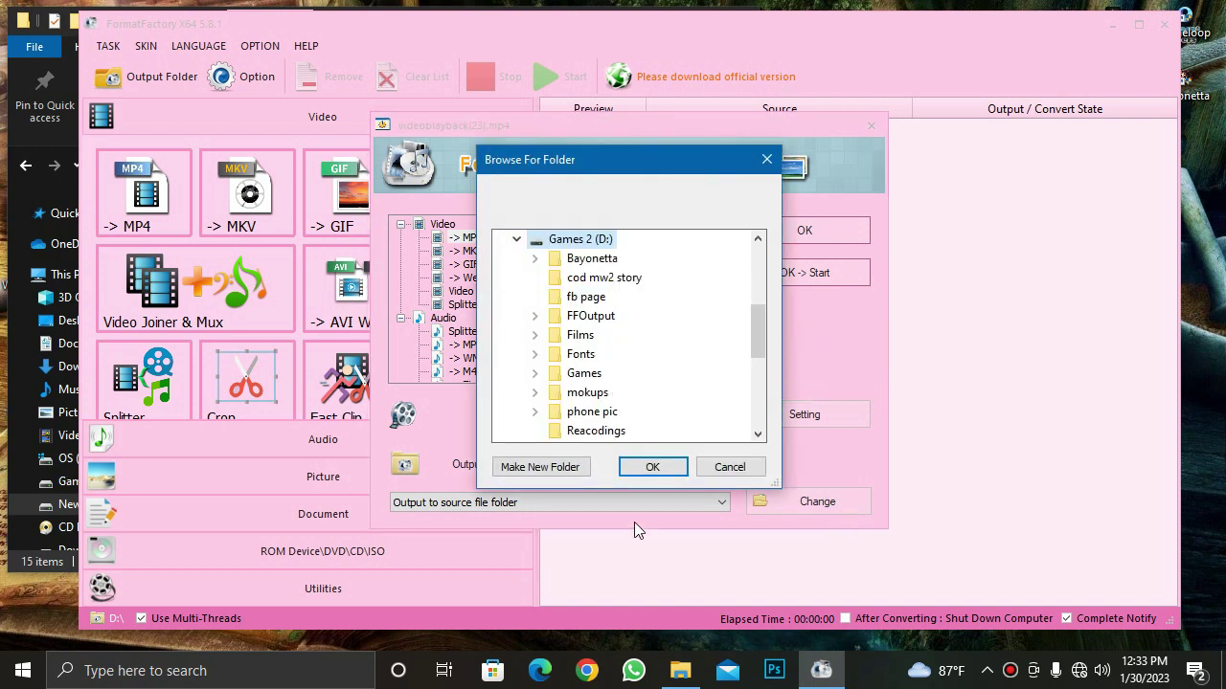
left_click(652, 468)
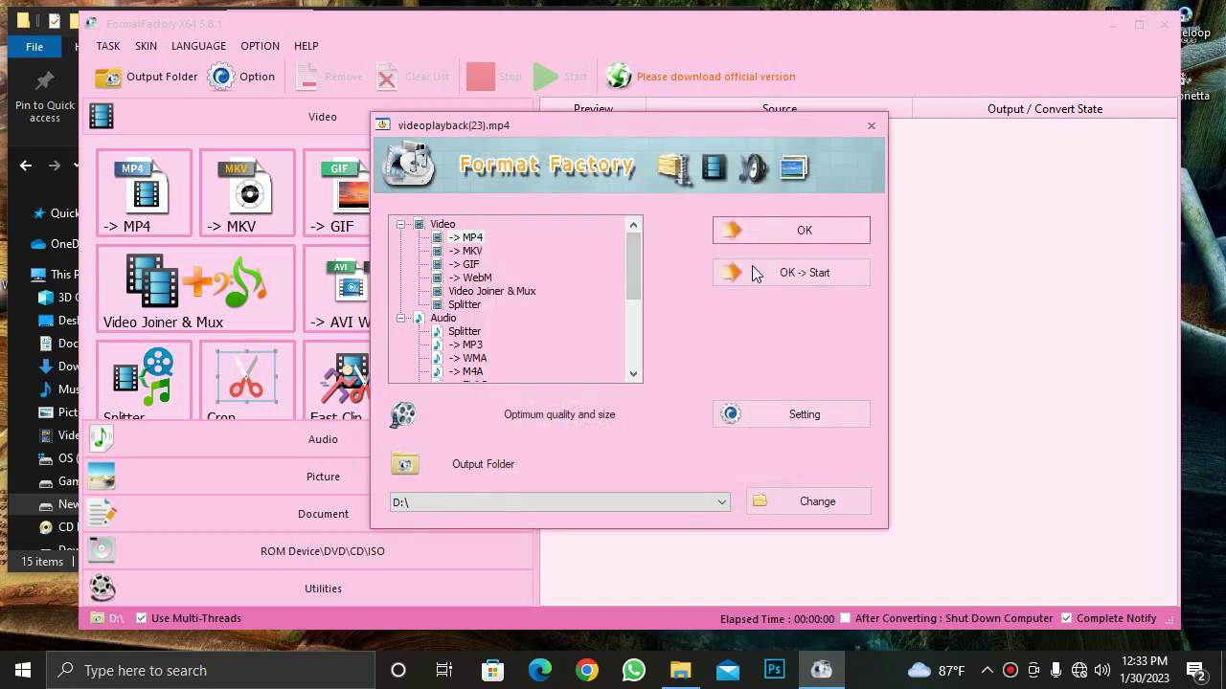
left_click(788, 281)
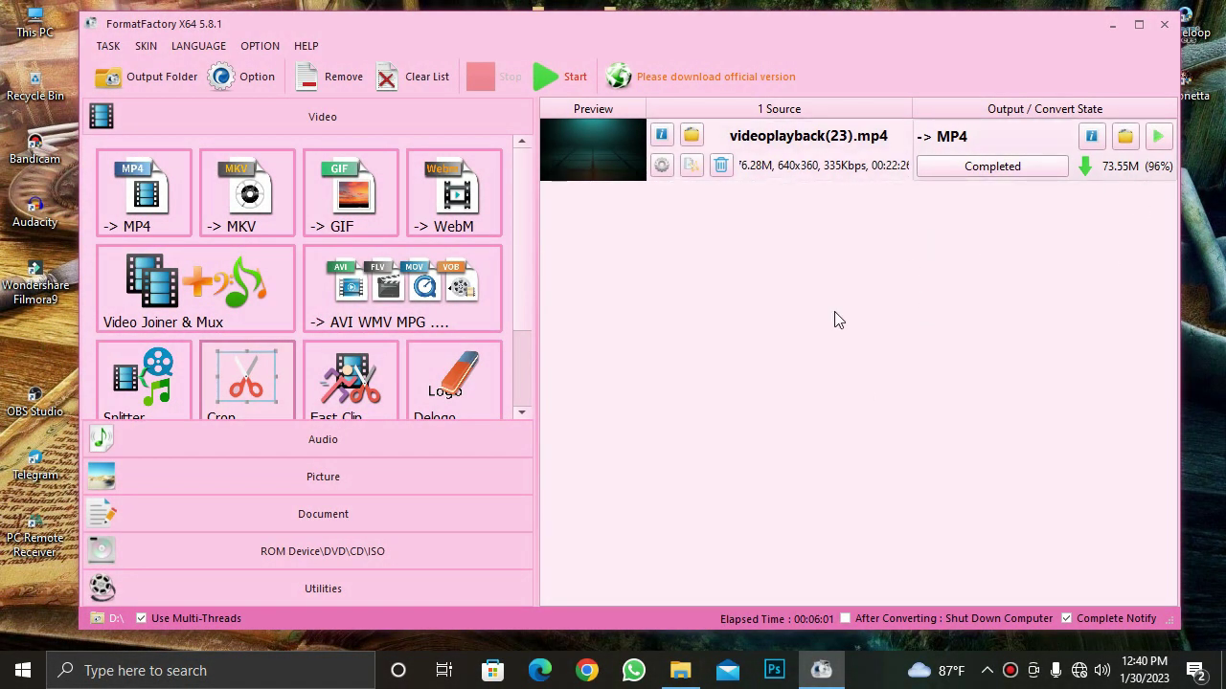
Step: Check the properties of the original videoplayback(23).mp4 in File Explorer, moving them aside before returning to the folder window
left_click(678, 681)
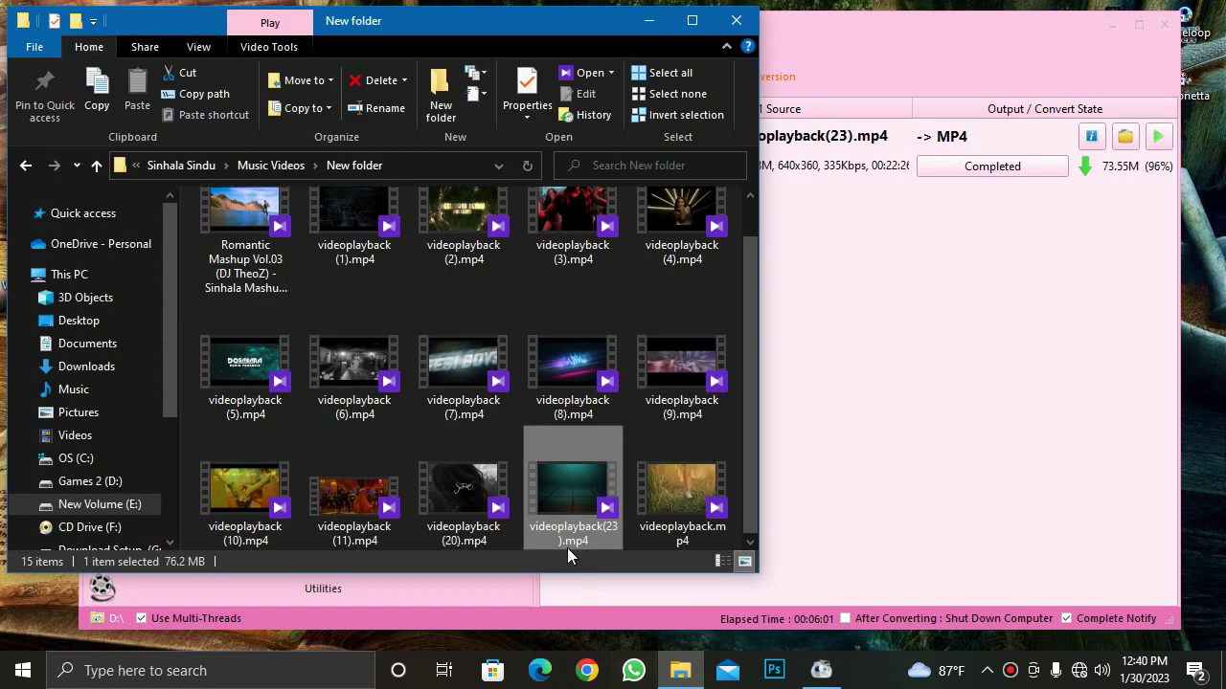
right_click(572, 529)
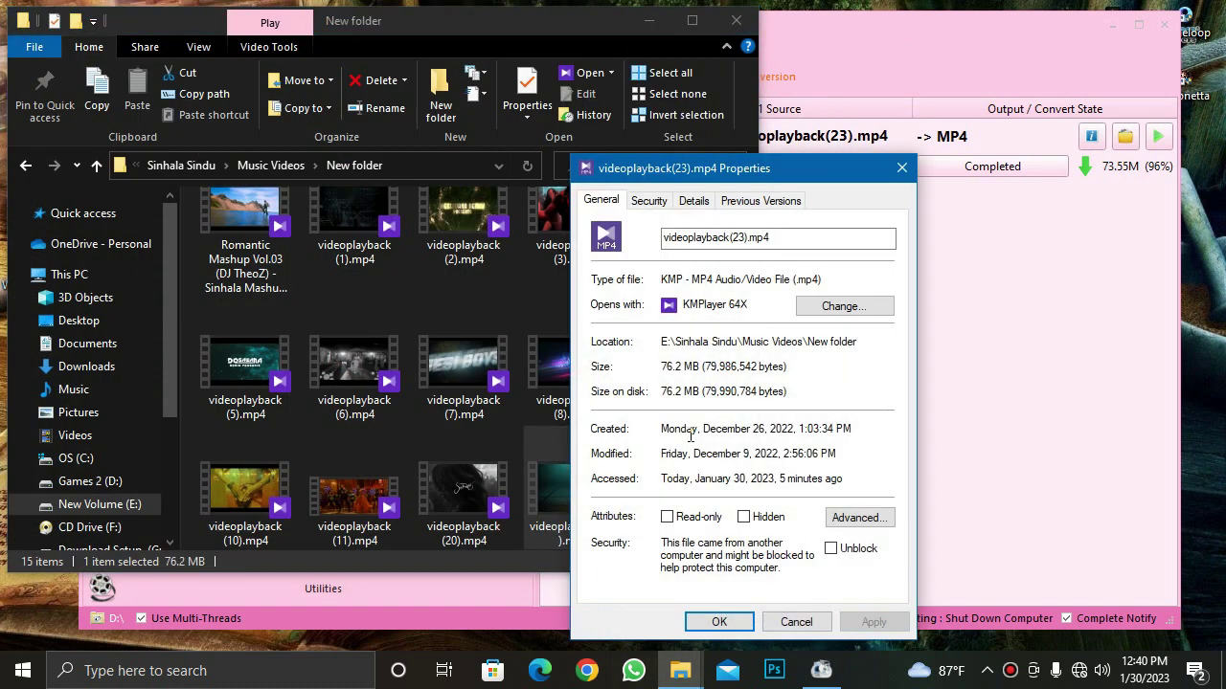
left_click_drag(728, 178, 176, 89)
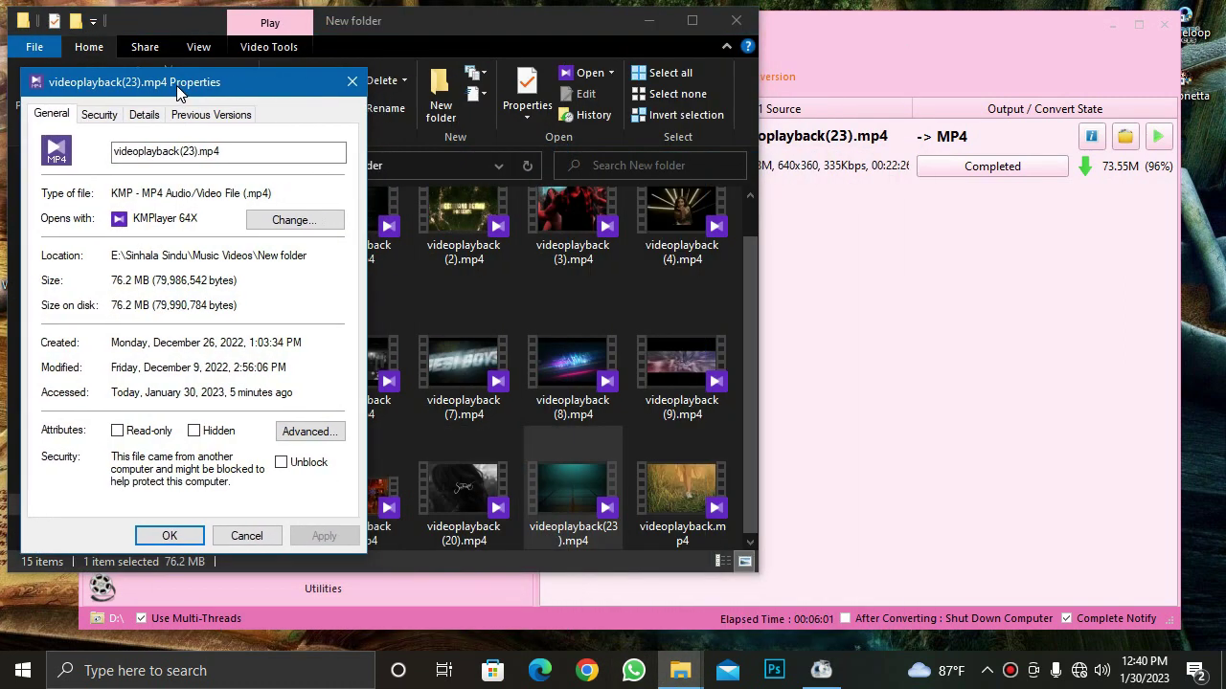
left_click(419, 32)
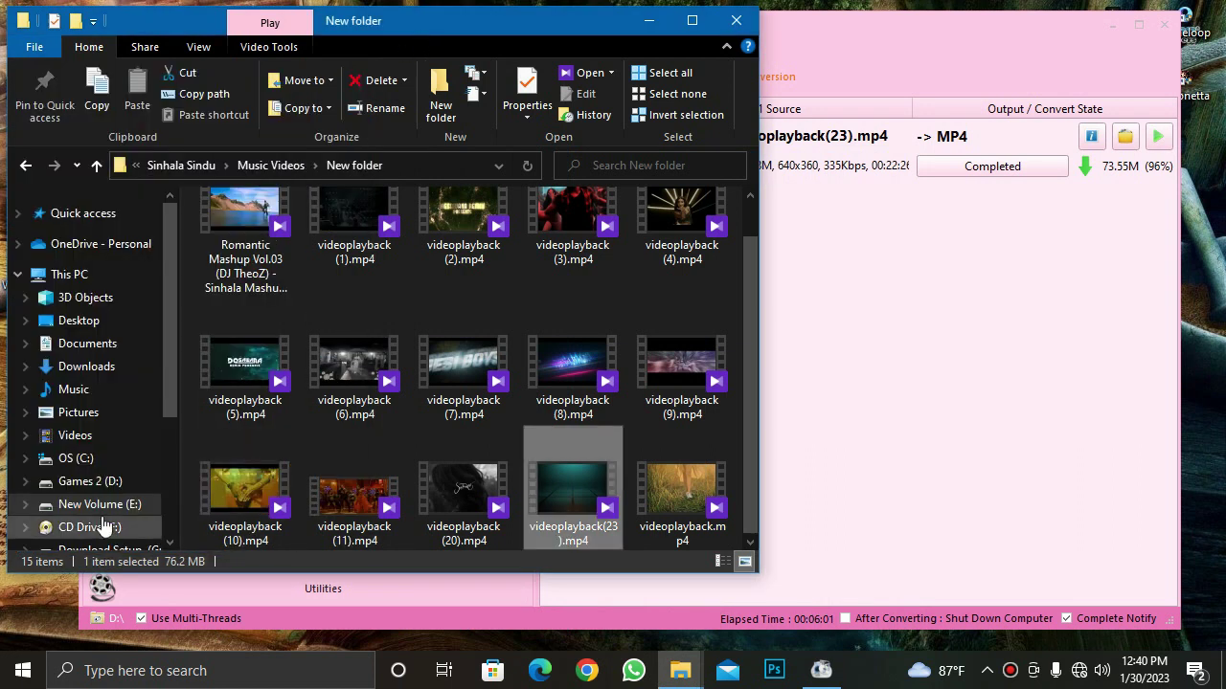
Step: Open the properties of the converted videoplayback(23).mp4 on Games 2 (D:) and place them beside the original file's properties
left_click(88, 482)
scroll(456, 458, "down", 1)
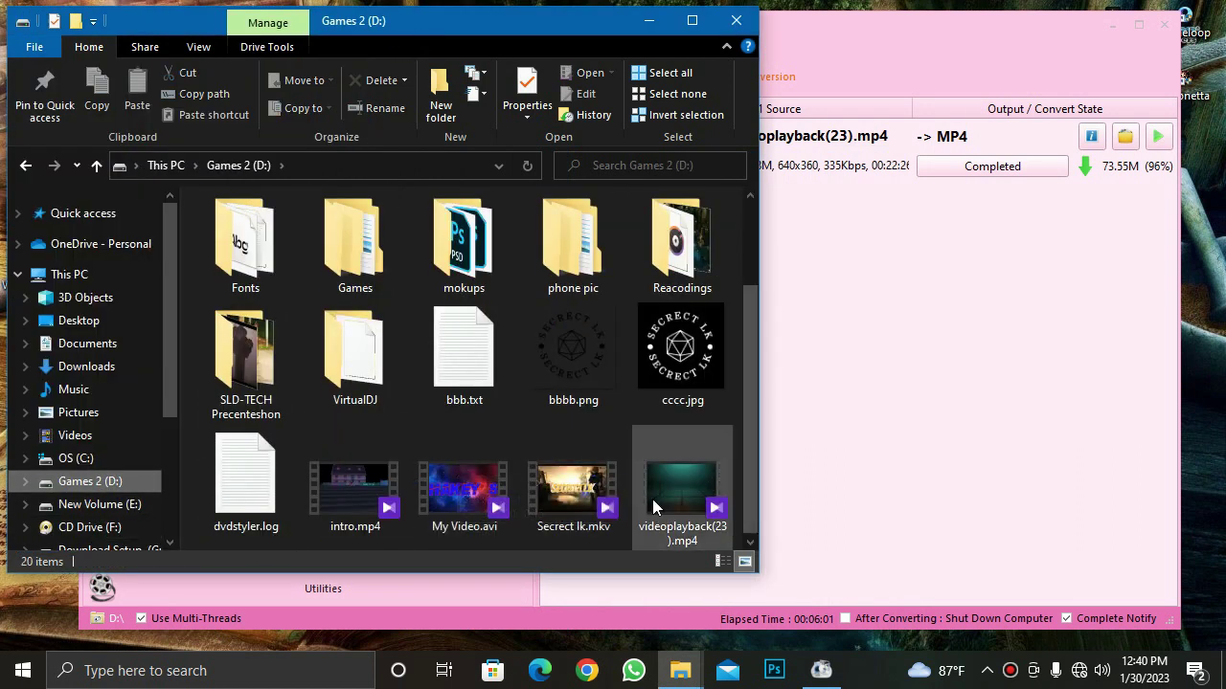
right_click(652, 499)
left_click(710, 483)
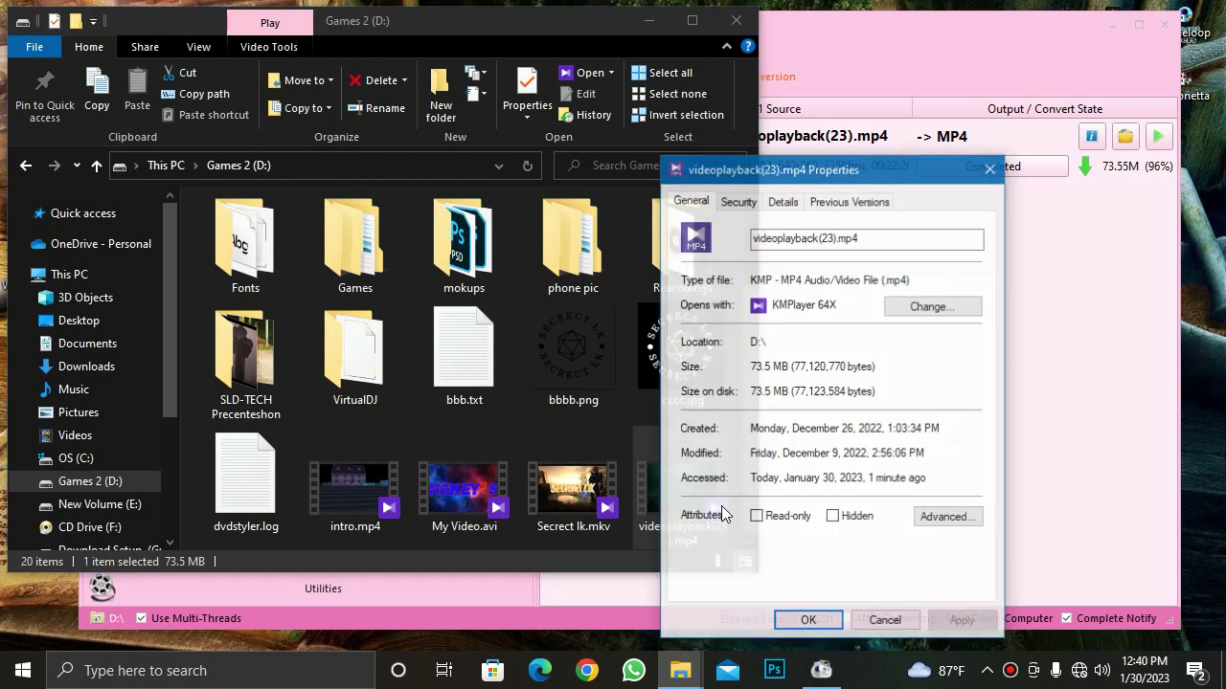
left_click(648, 20)
left_click_drag(745, 173, 466, 85)
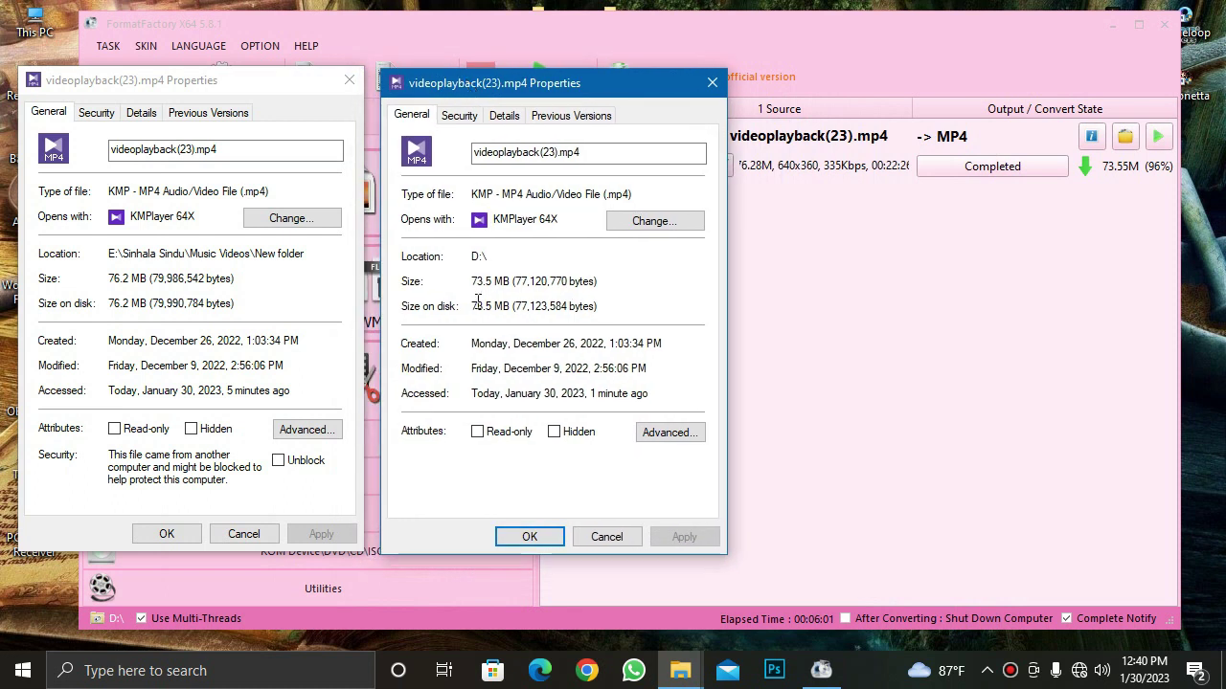
Step: Examine the size of the converted videoplayback(23).mp4 beside that of the original
left_click_drag(601, 289, 413, 293)
left_click(543, 282)
left_click_drag(608, 284, 470, 280)
left_click(477, 290)
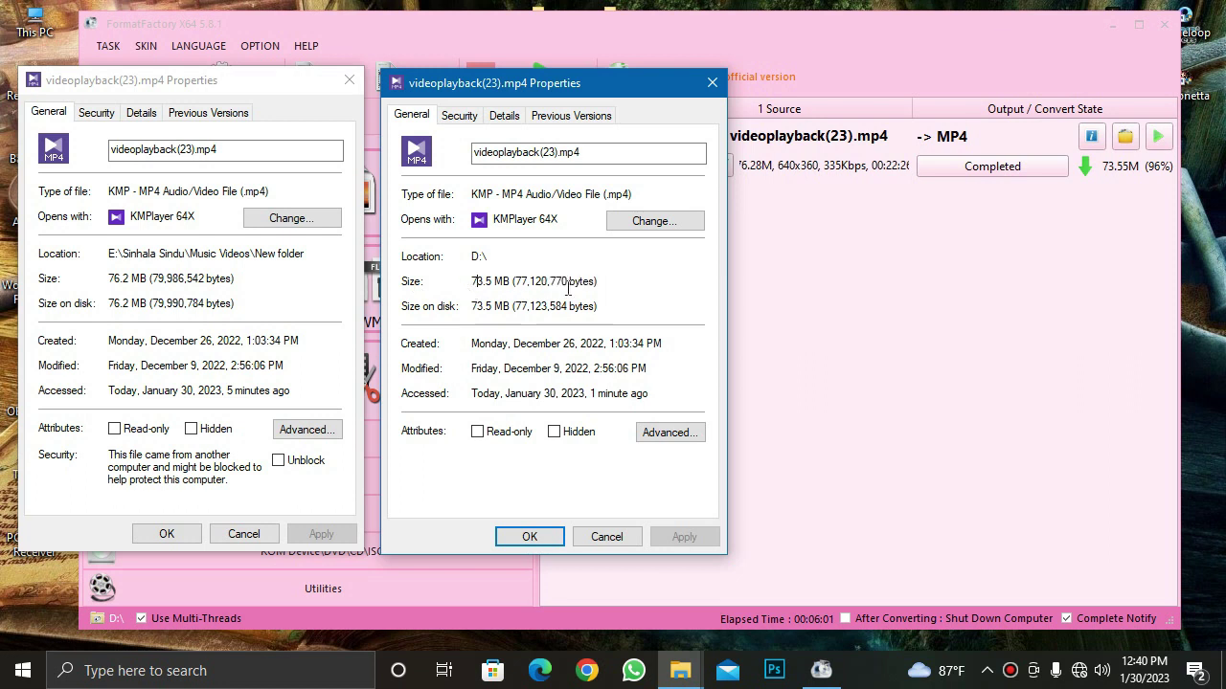
Step: Examine the frame width and frame height in the converted video's detailed properties
left_click(505, 116)
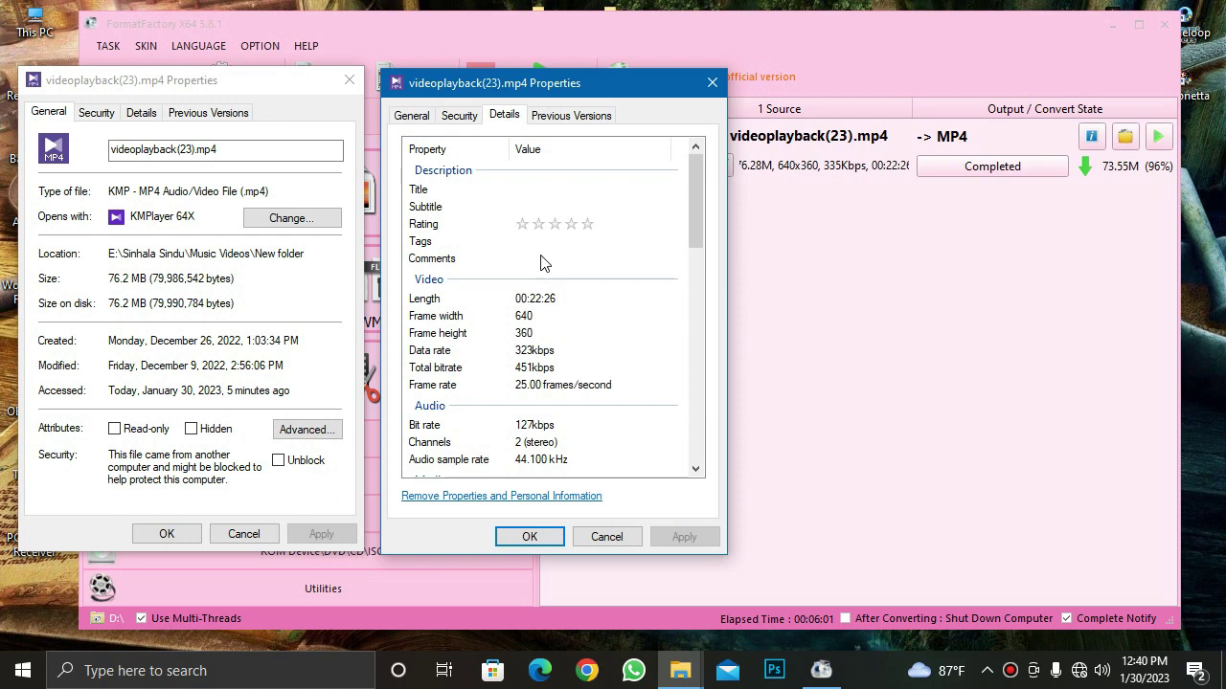
left_click(534, 318)
left_click(536, 333)
left_click(534, 317)
left_click(536, 334)
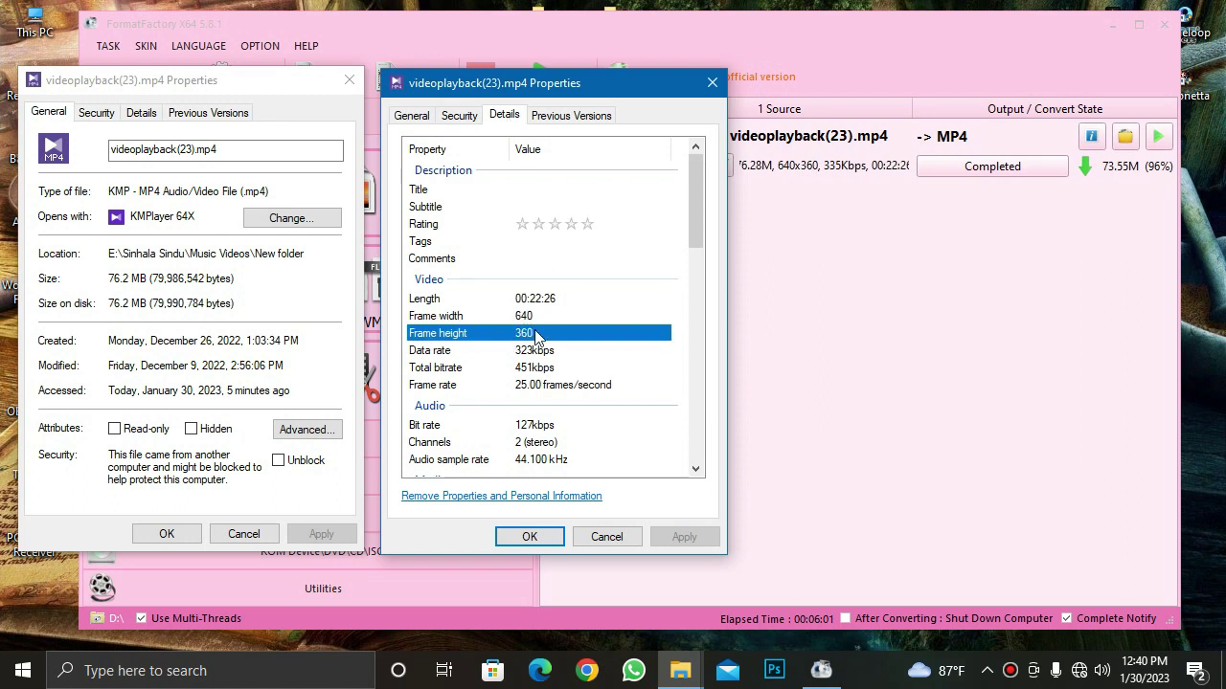
Step: Return to the converted file's general properties and check its size and size on disk
left_click(419, 120)
left_click_drag(472, 281, 504, 281)
left_click(514, 281)
triple_click(570, 306)
left_click(573, 306)
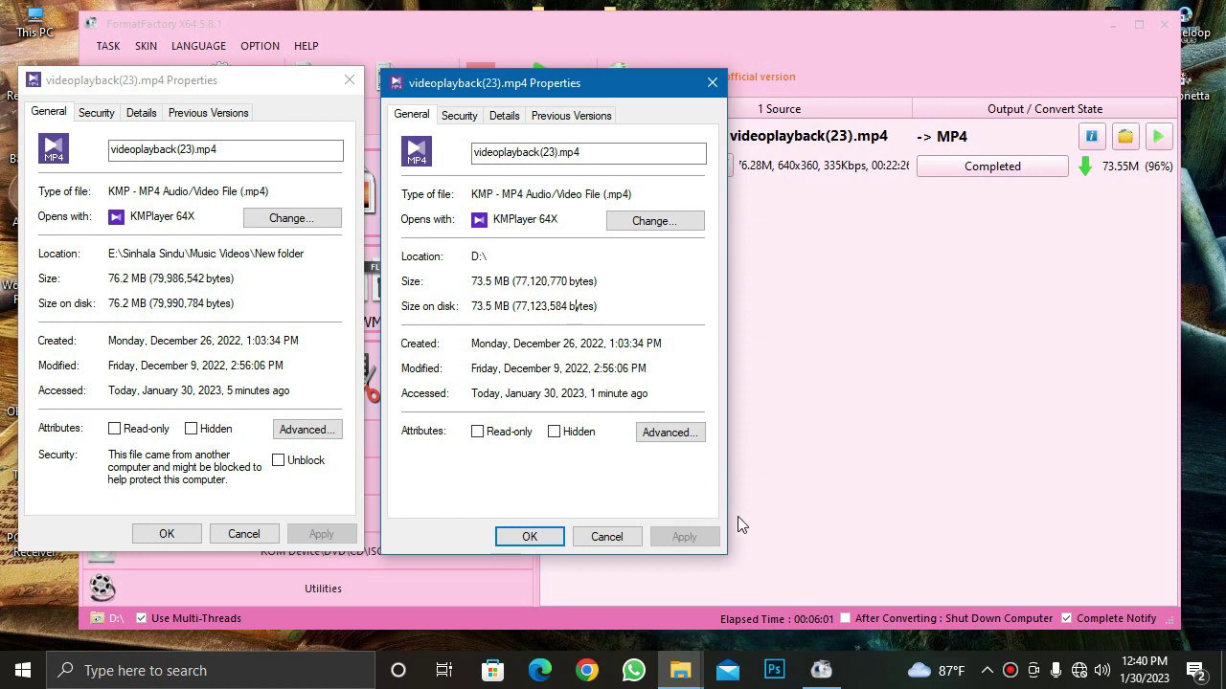
Step: Look into the Reacodings folder on Games 2 (D:), then go back up to the drive and minimize the folder window
mouse_move(692, 682)
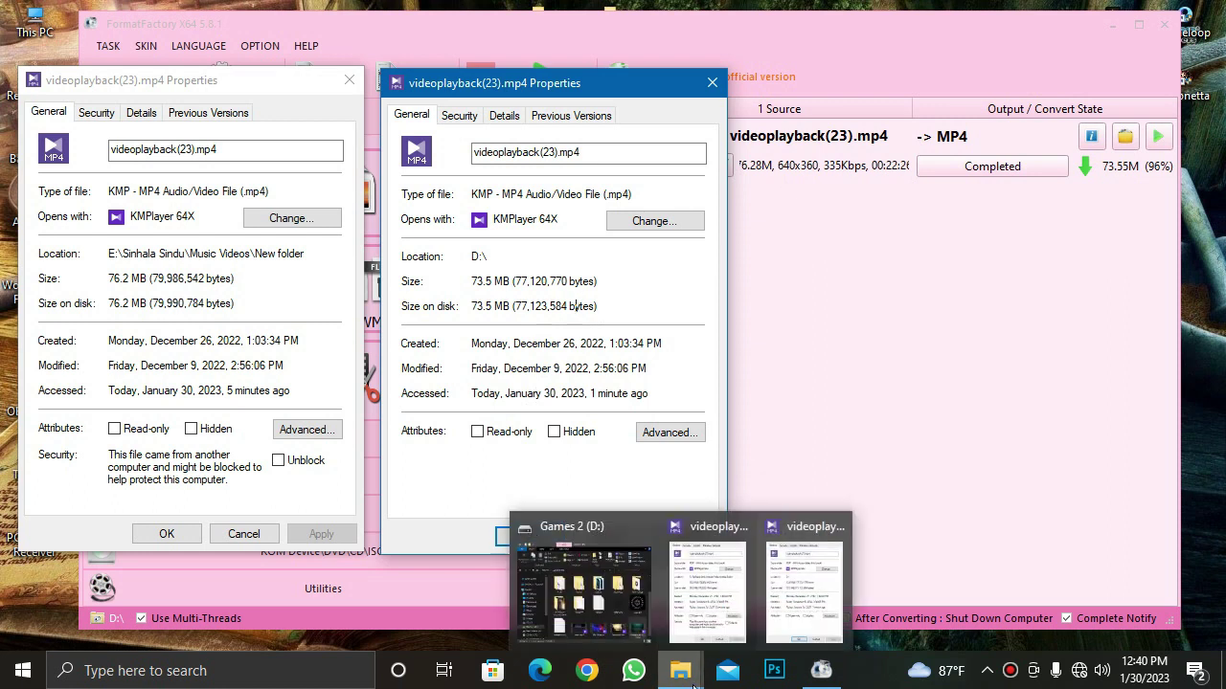
left_click(579, 584)
double_click(708, 222)
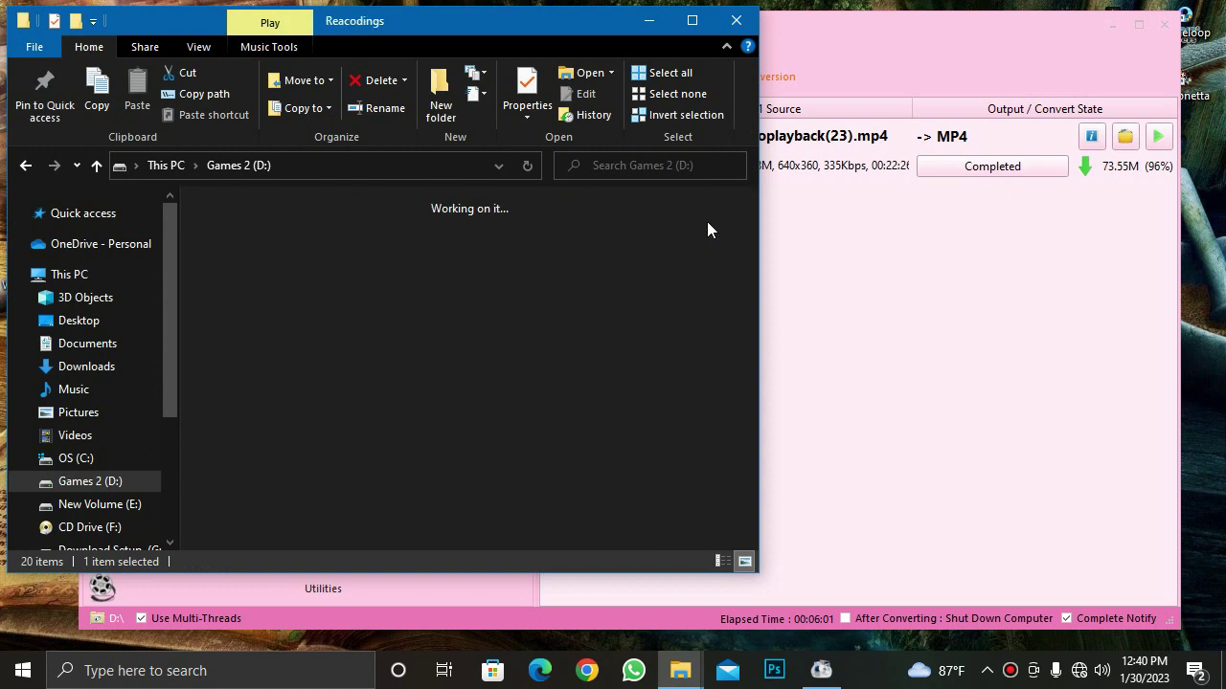
left_click(266, 279)
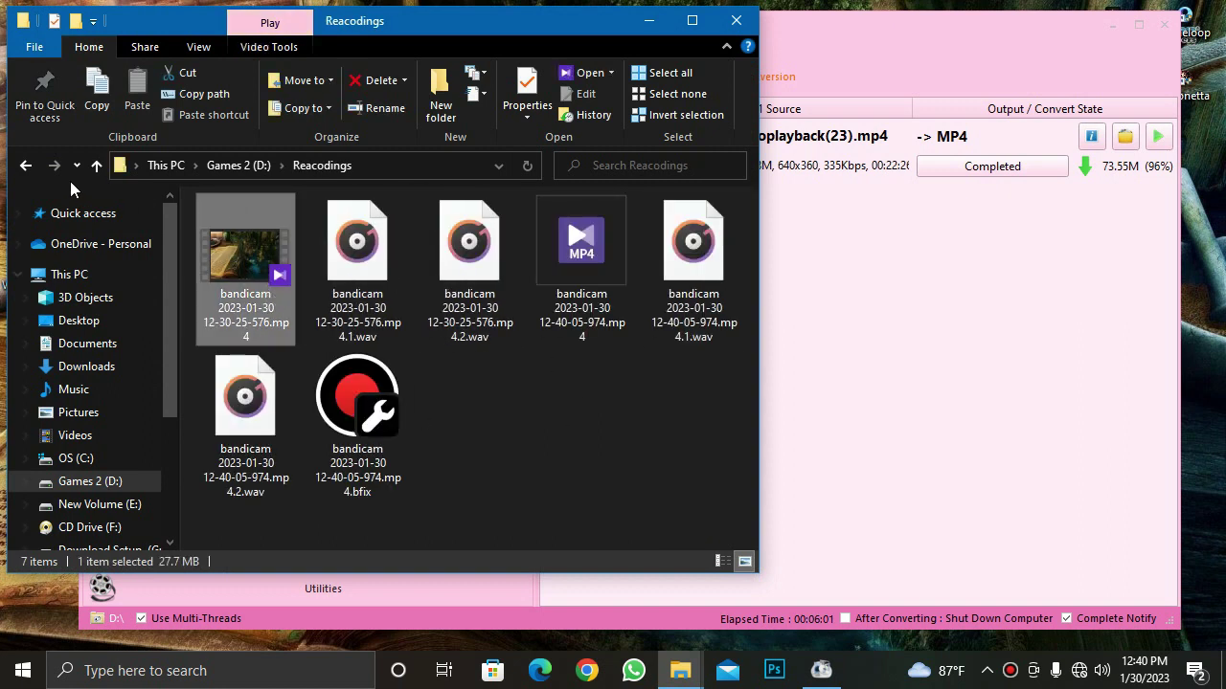
left_click(96, 169)
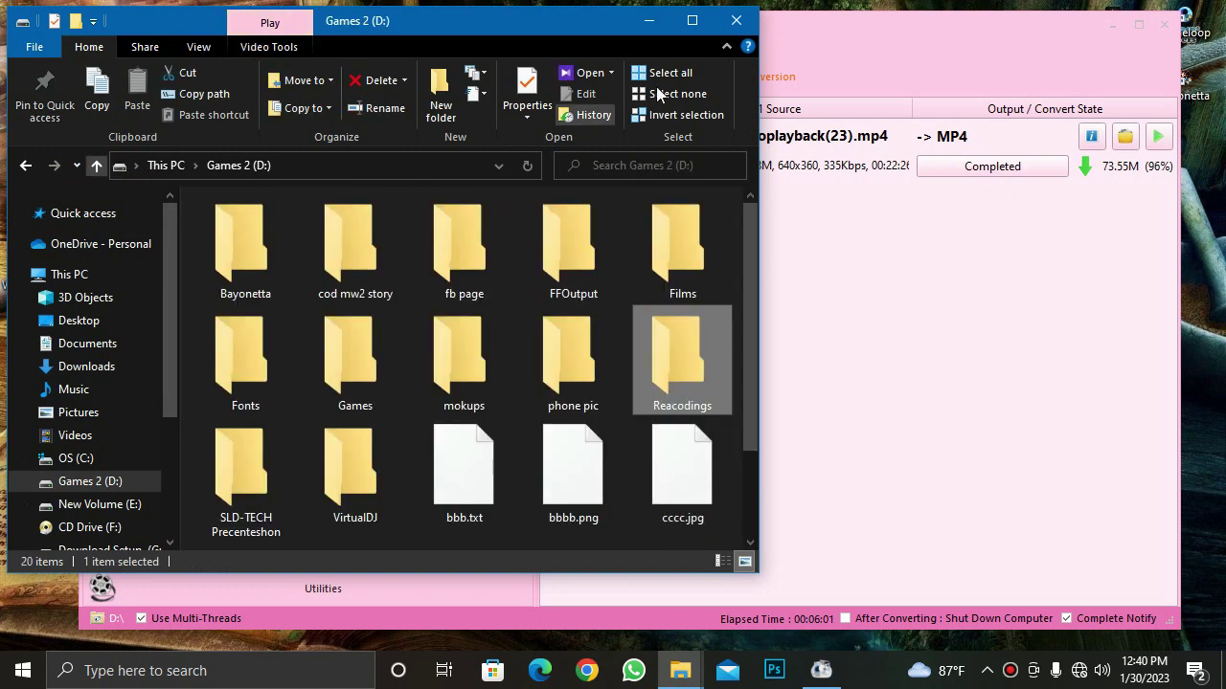
left_click(649, 20)
Step: Align the converted file's properties window with the original's and compare the size values of both files
left_click_drag(458, 90, 443, 88)
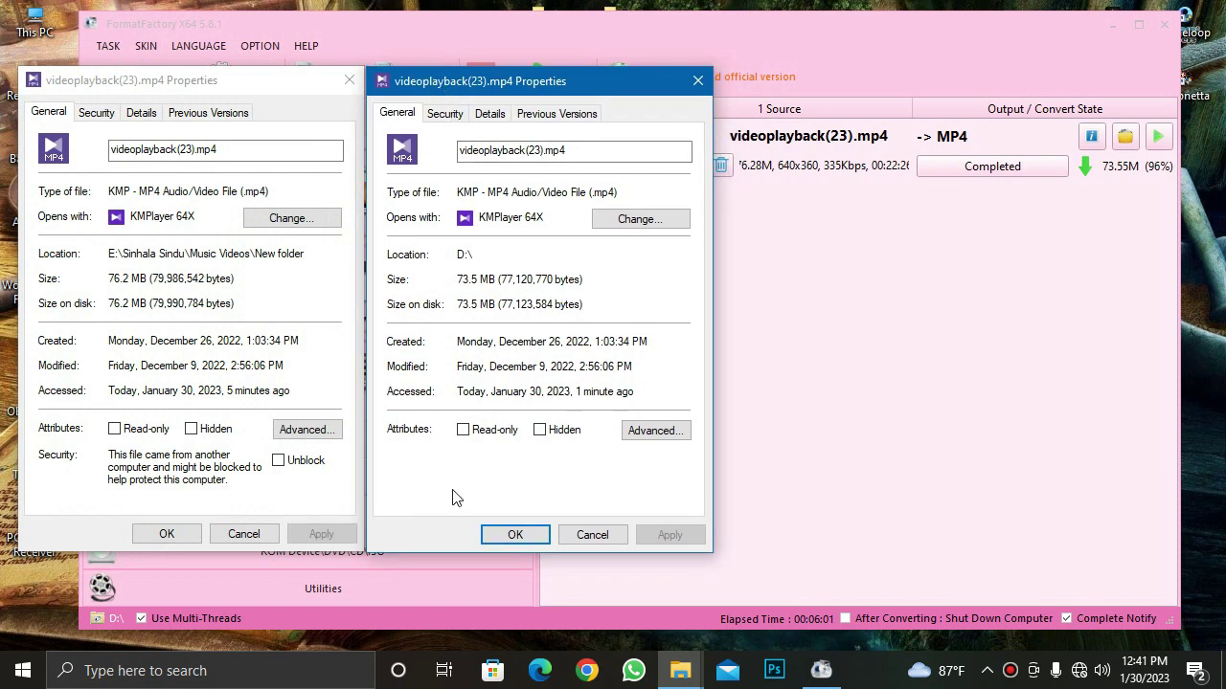
left_click_drag(456, 279, 580, 279)
left_click(579, 287)
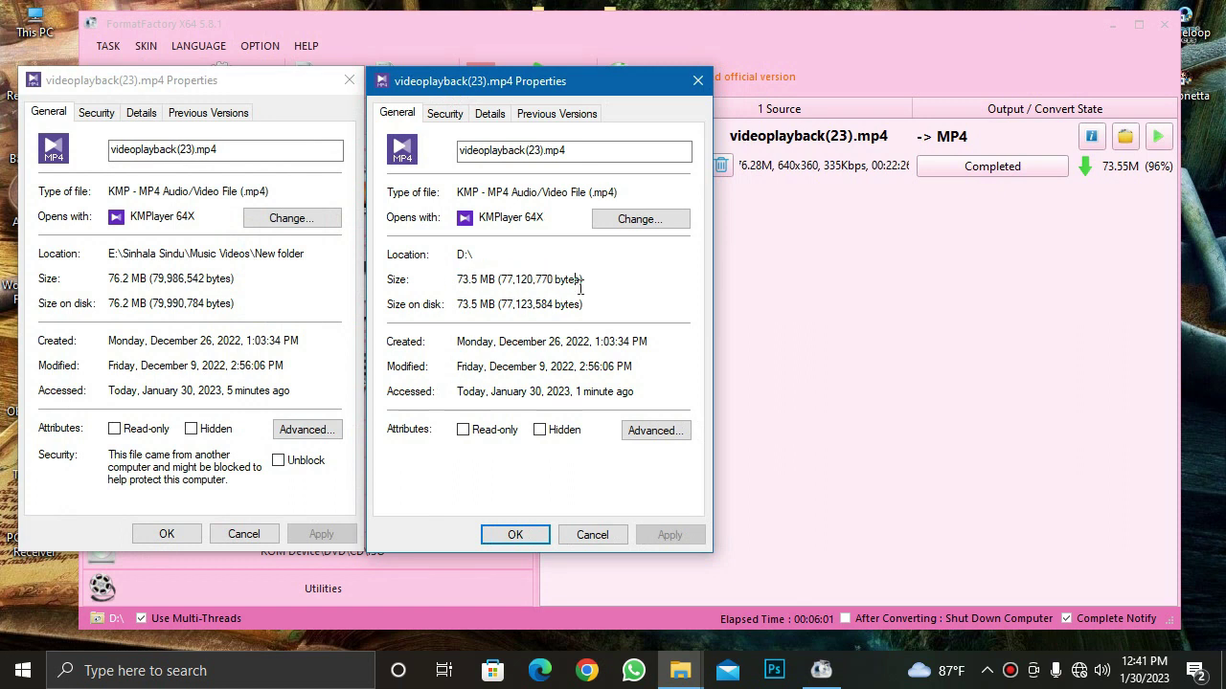
left_click(104, 287)
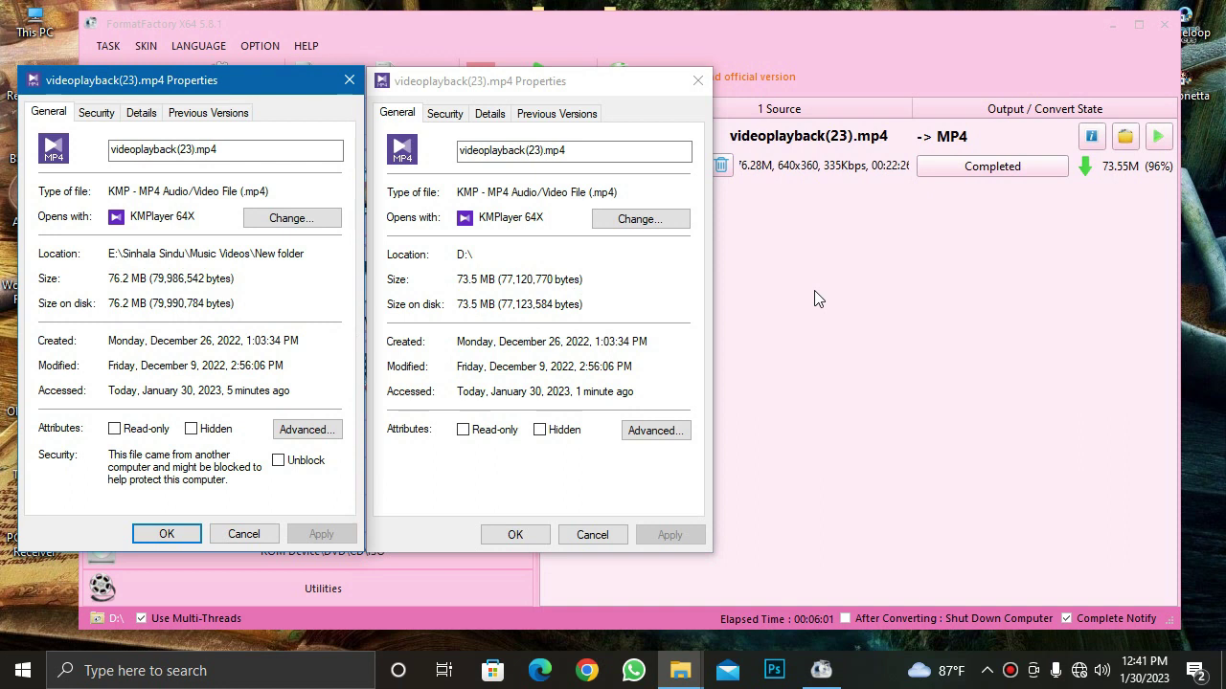
left_click_drag(619, 314, 448, 292)
left_click(578, 280)
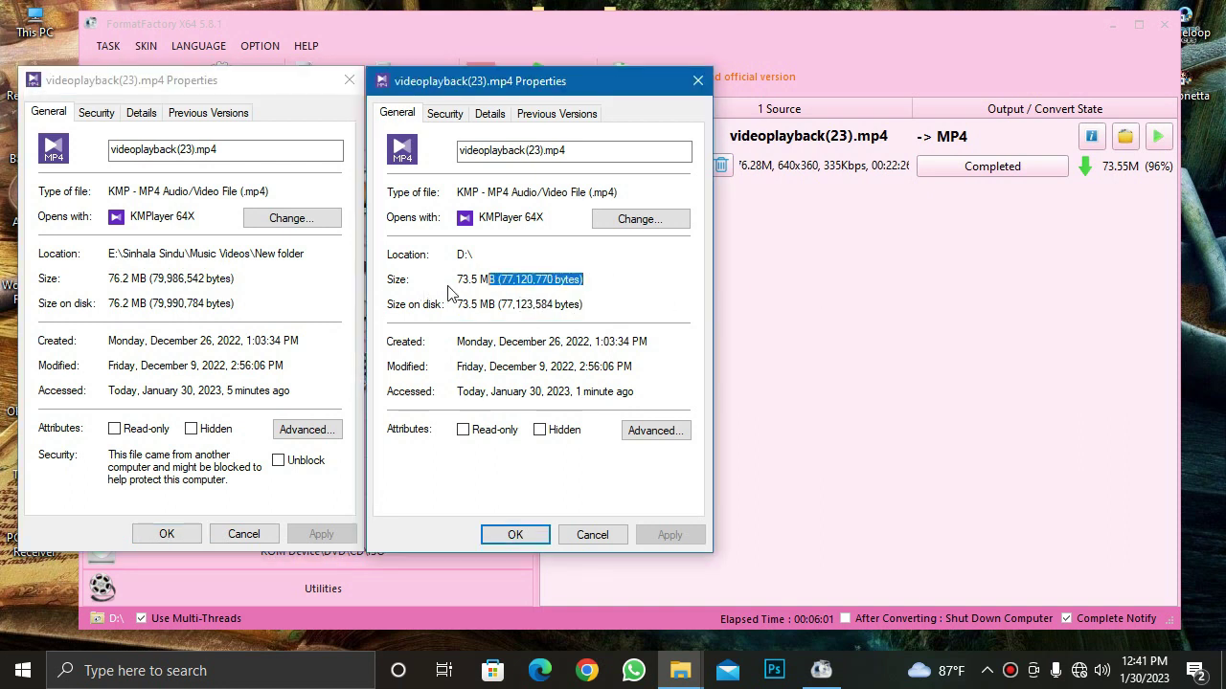
Step: Highlight the converted file's size on disk to compare it with the original's
left_click(618, 305)
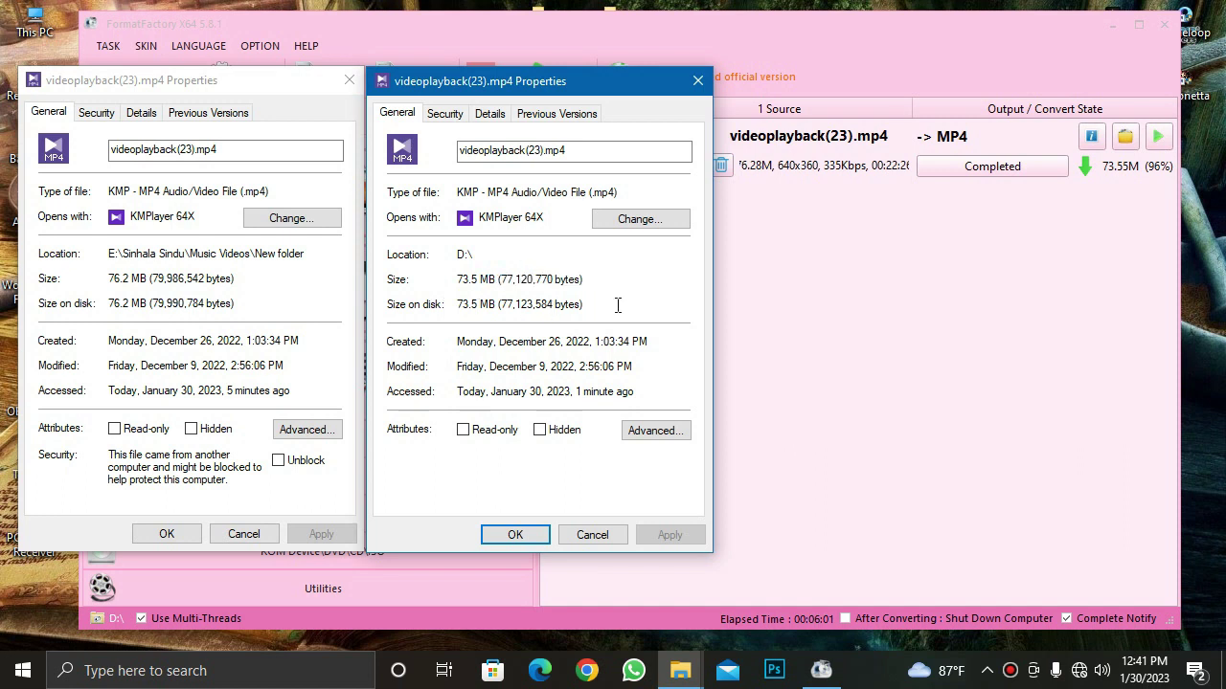
key("shift+Home")
left_click(583, 301)
key("shift+Home")
left_click(597, 303)
key("shift+Home")
left_click(594, 305)
Step: Close both videoplayback(23).mp4 properties windows and exit Format Factory
left_click(580, 536)
left_click(247, 533)
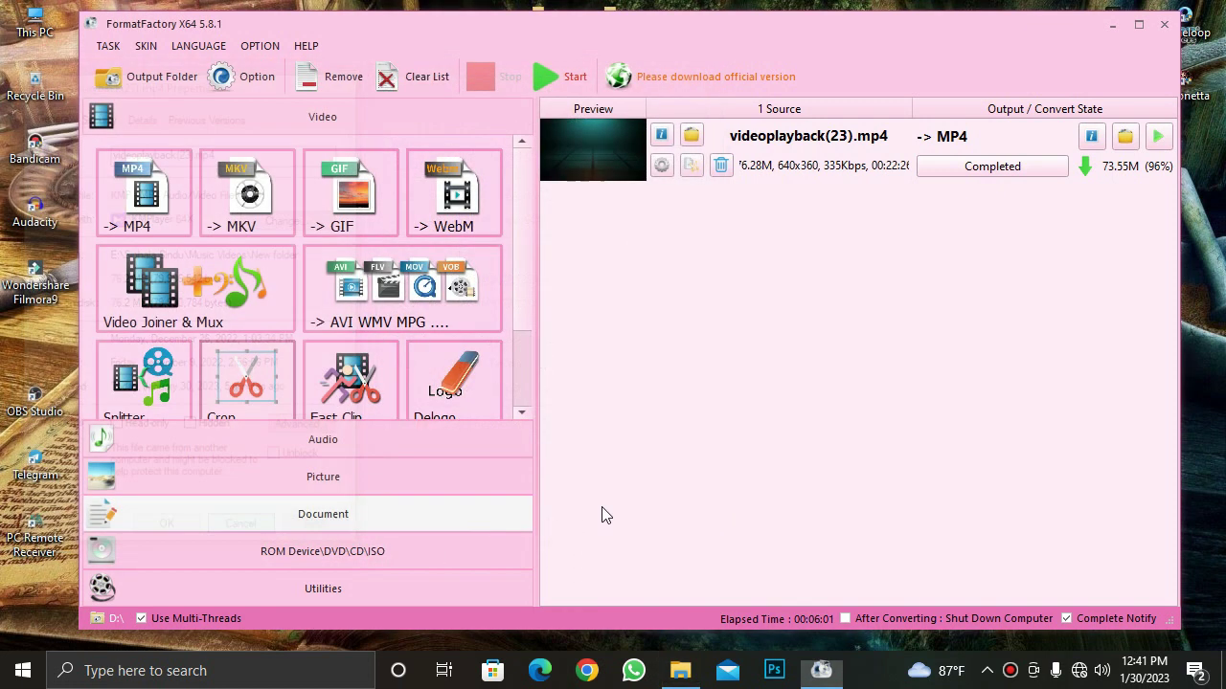
mouse_move(515, 29)
left_mouse_down()
mouse_move(561, 28)
mouse_move(358, 83)
mouse_move(424, 121)
mouse_move(523, 30)
left_mouse_up()
left_click(1172, 24)
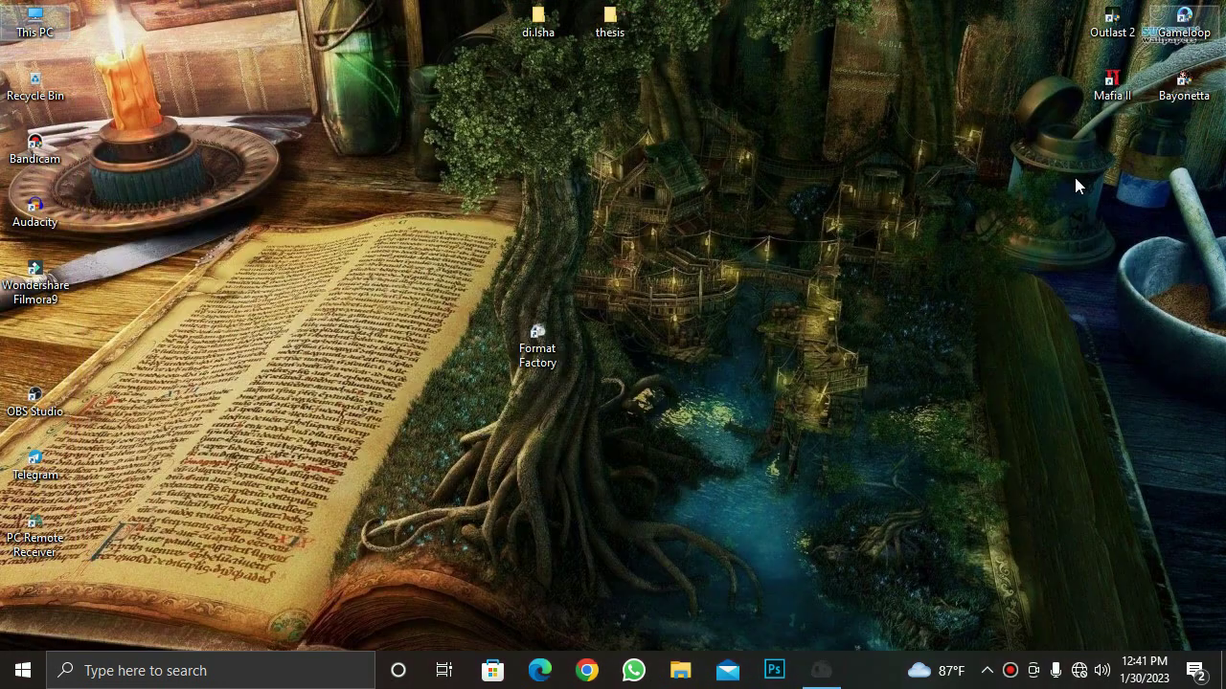
right_click(701, 257)
left_click(777, 314)
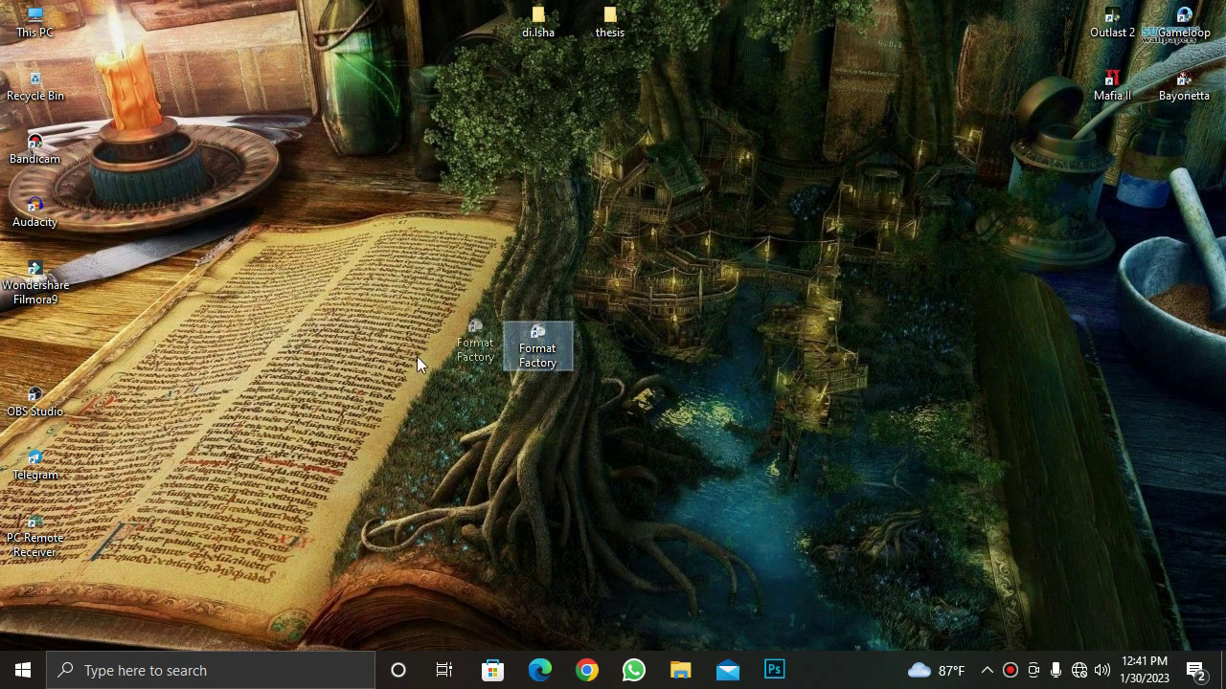